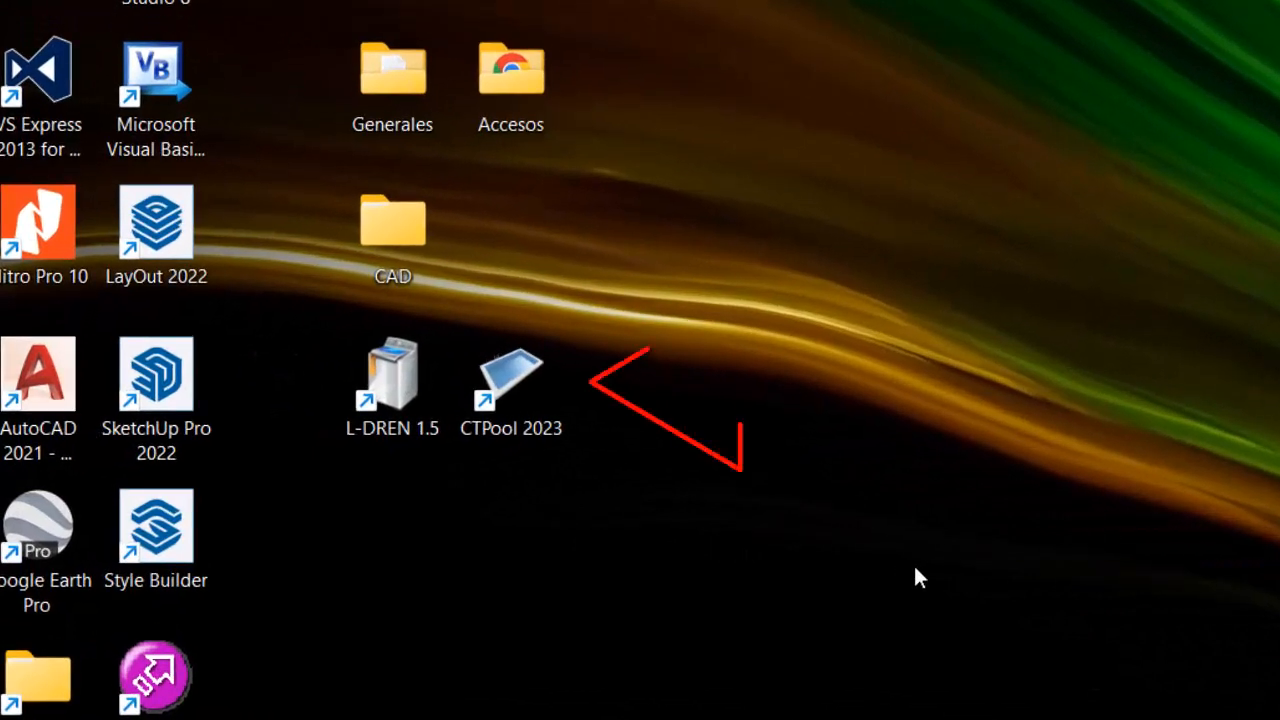
Launch CTPool 2023 and start the Complete Process calculation.
{"action": "double_click", "coordinate": [541, 390]}
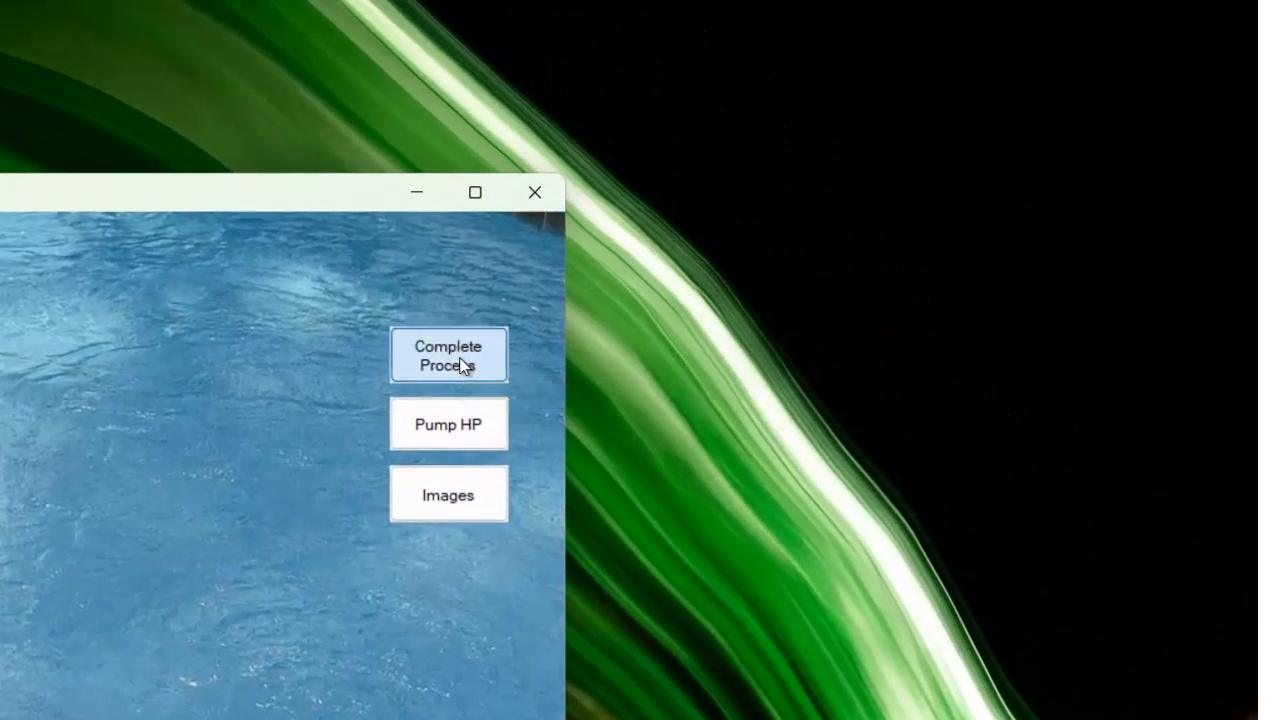
{"action": "left_click", "coordinate": [461, 365]}
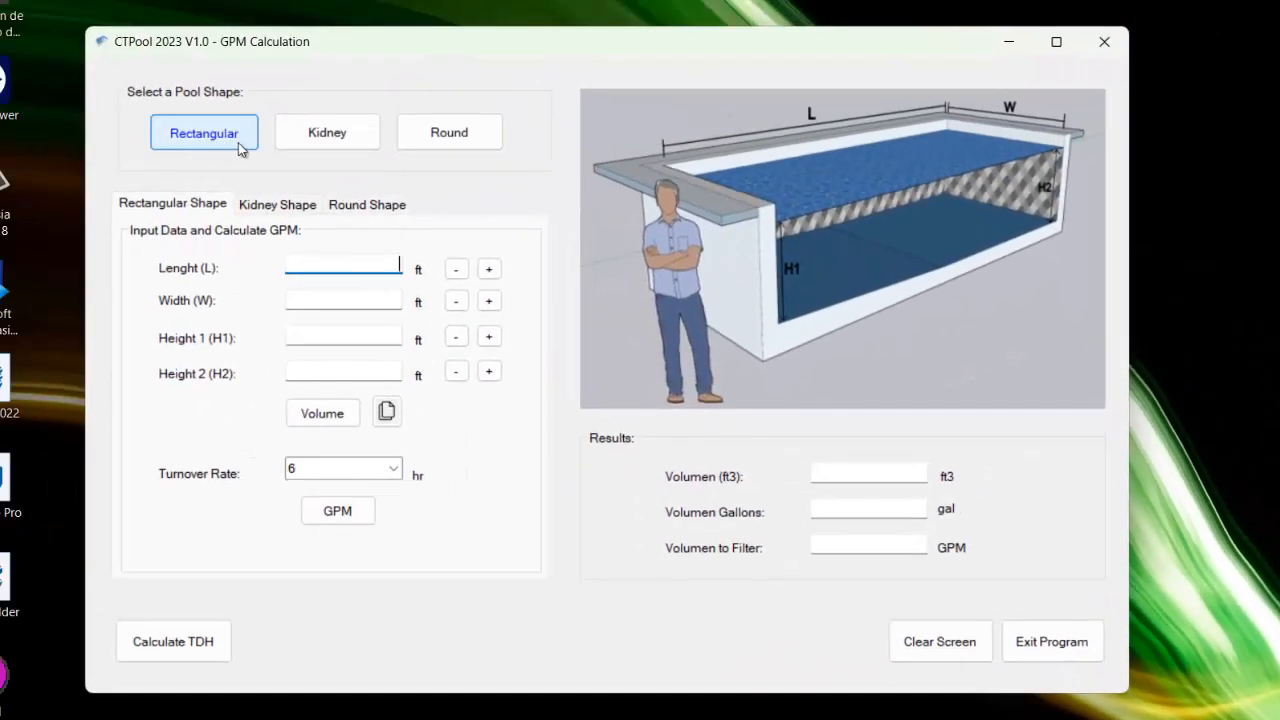
Look at the kidney and round pool forms and return to the rectangular pool shape.
{"action": "left_click", "coordinate": [324, 143]}
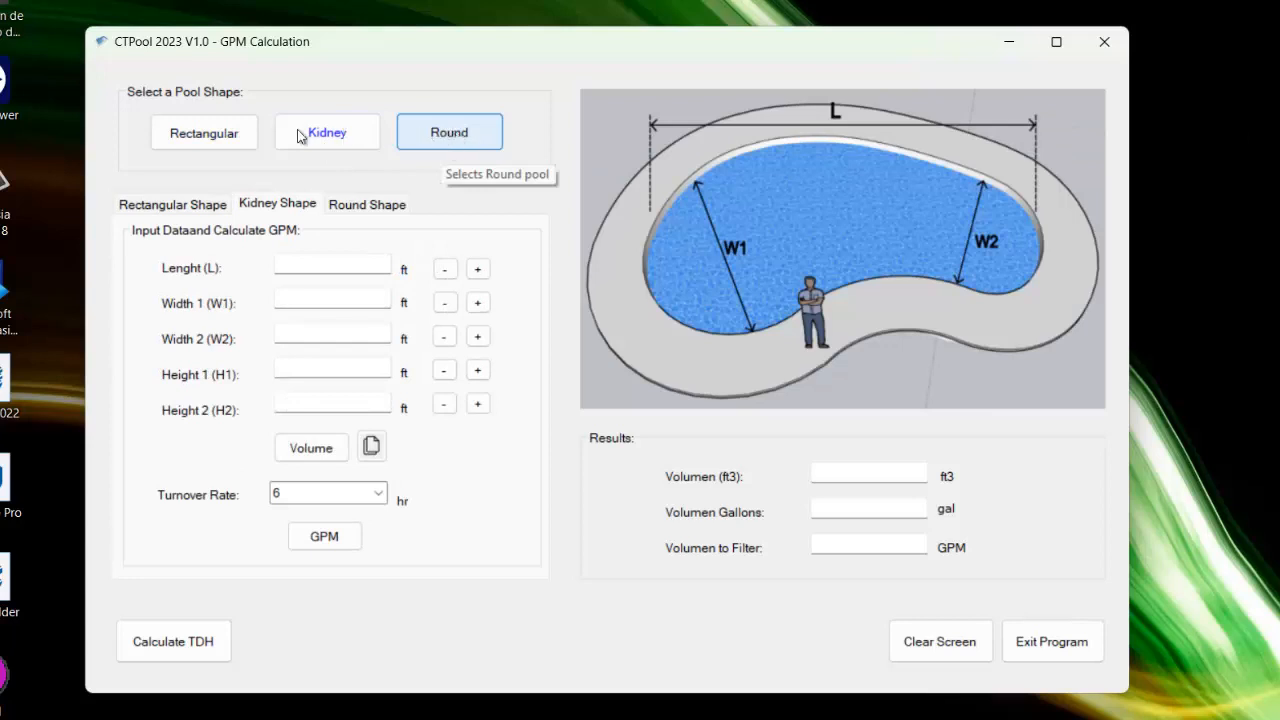
{"action": "left_click", "coordinate": [463, 136]}
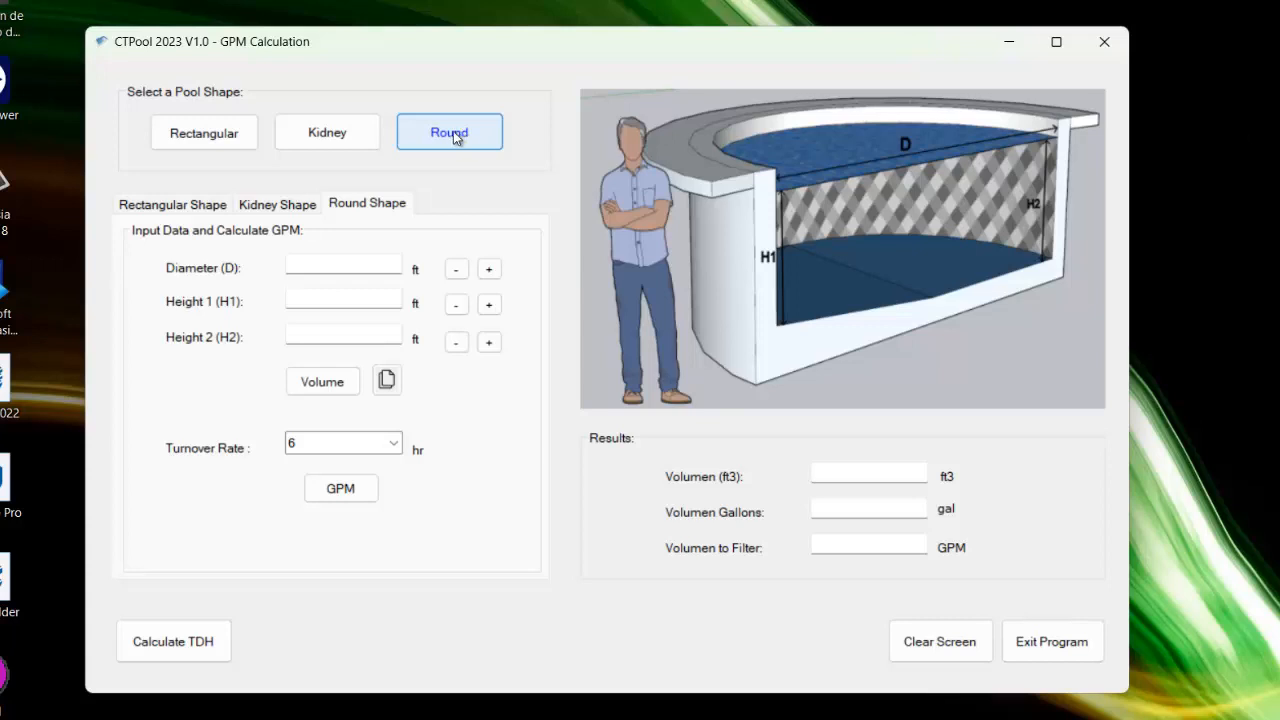
{"action": "left_click", "coordinate": [352, 135]}
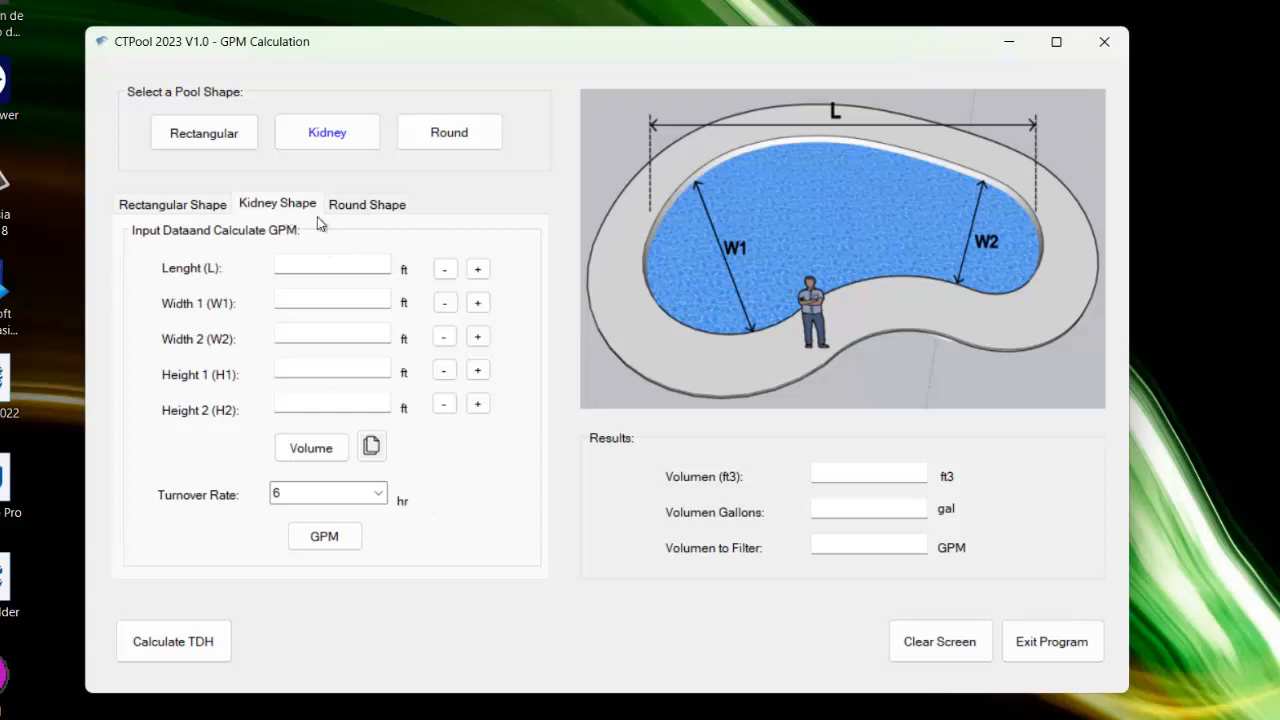
{"action": "left_click", "coordinate": [186, 136]}
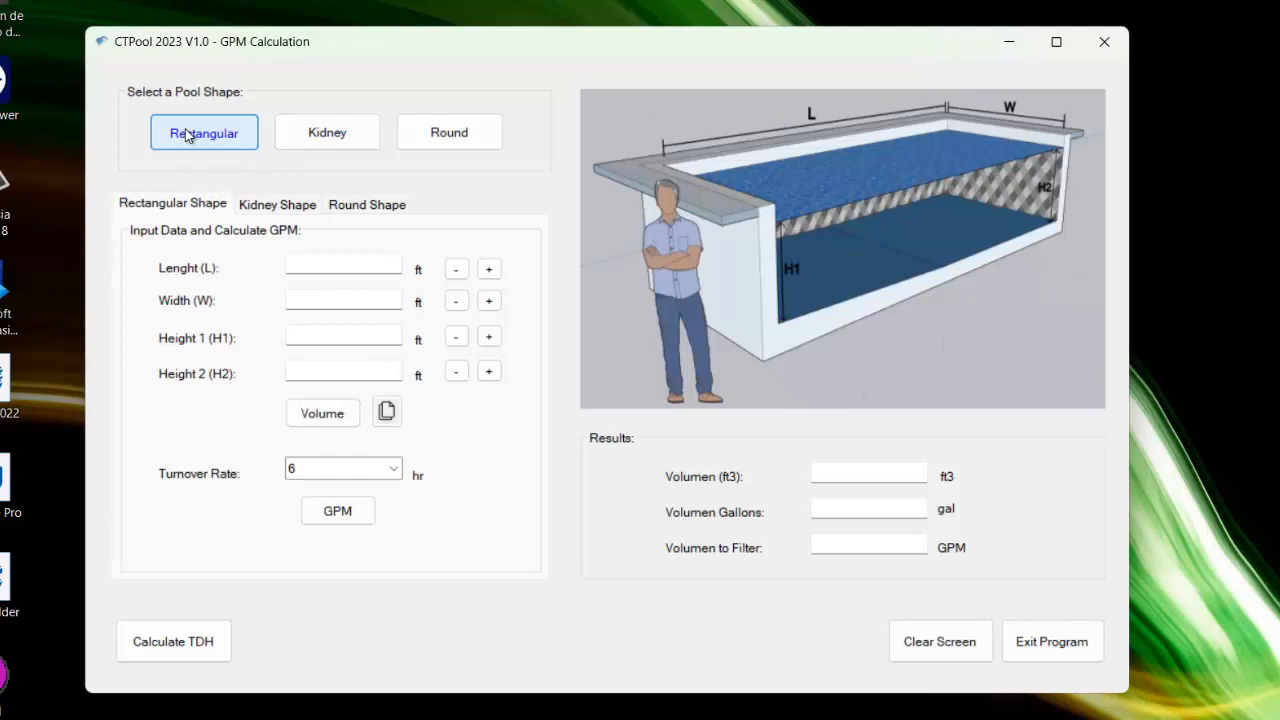
Set the rectangular pool's length to 20 ft, width to 10 ft, Height 1 to 5 ft and Height 2 to 7 ft.
{"action": "left_click", "coordinate": [343, 262]}
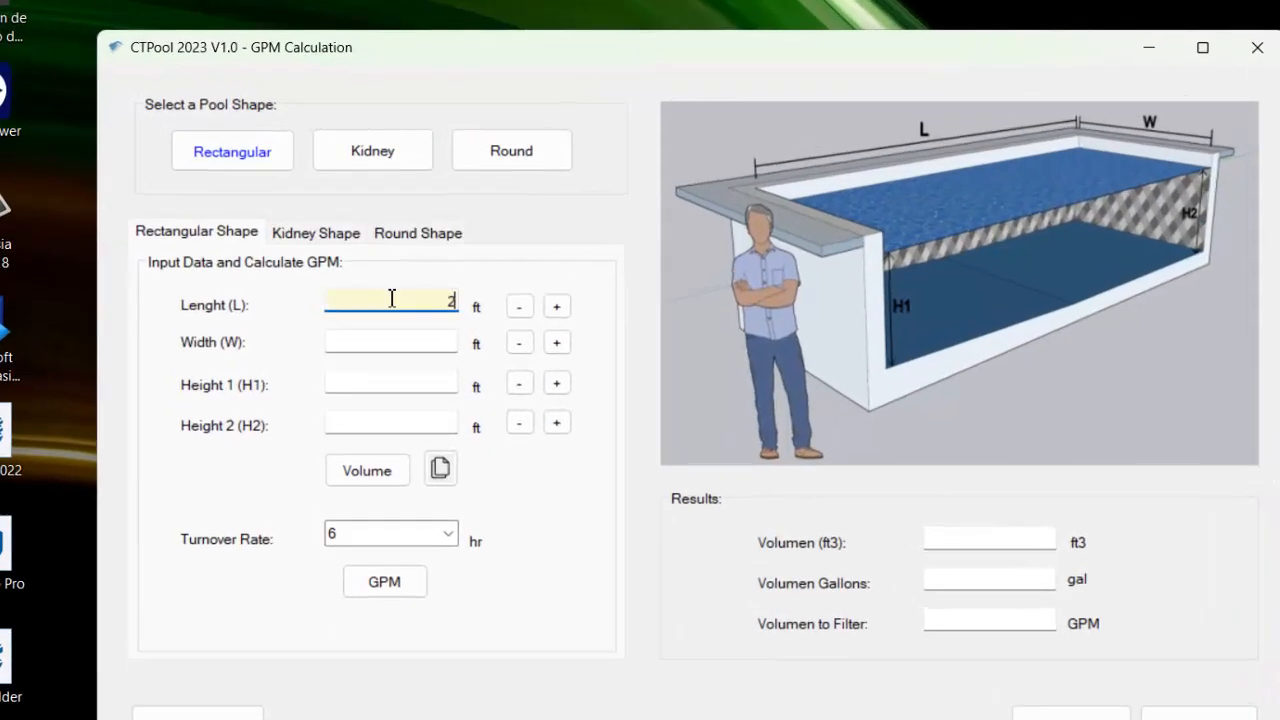
{"action": "type", "text": "20"}
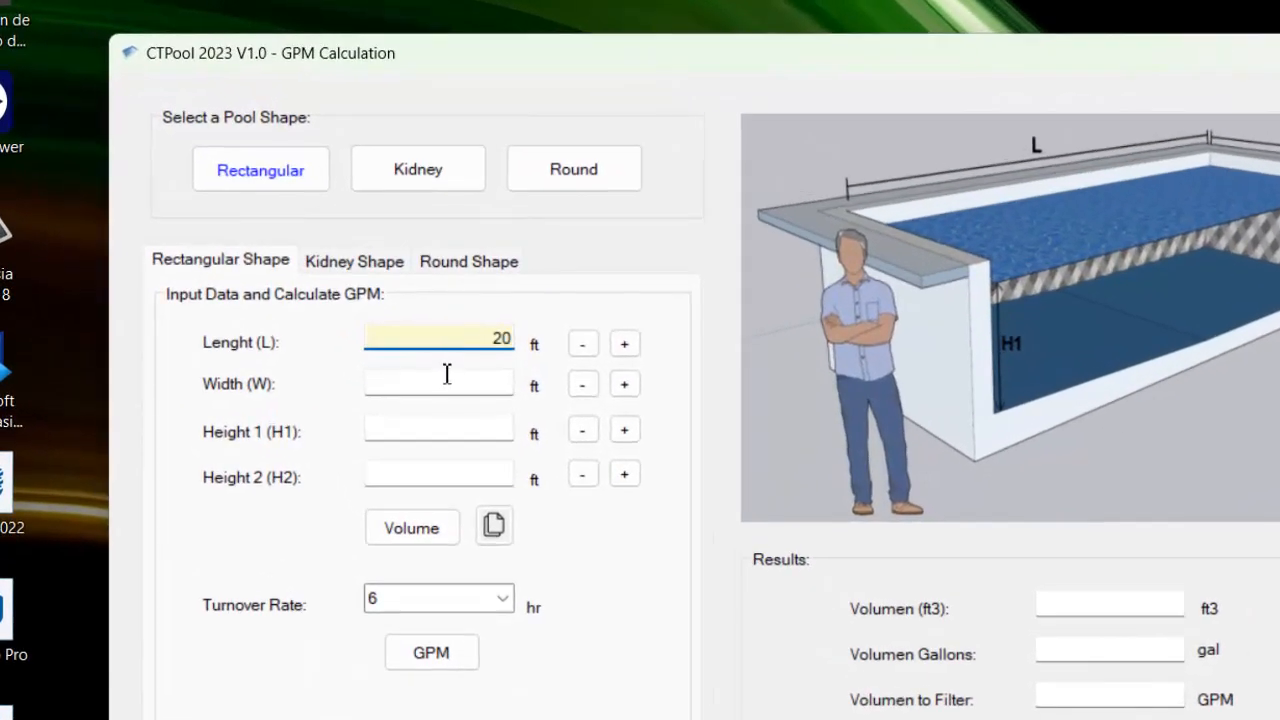
{"action": "left_click", "coordinate": [362, 306]}
{"action": "type", "text": "10"}
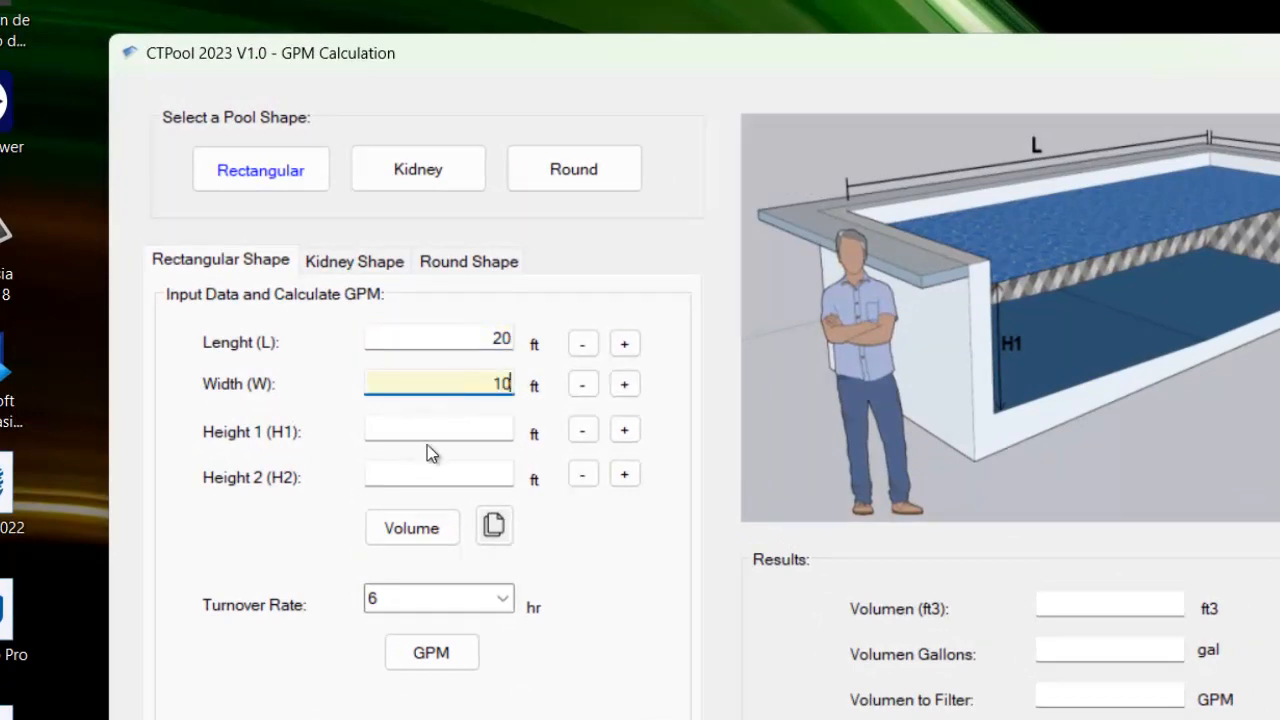
{"action": "left_click", "coordinate": [439, 434]}
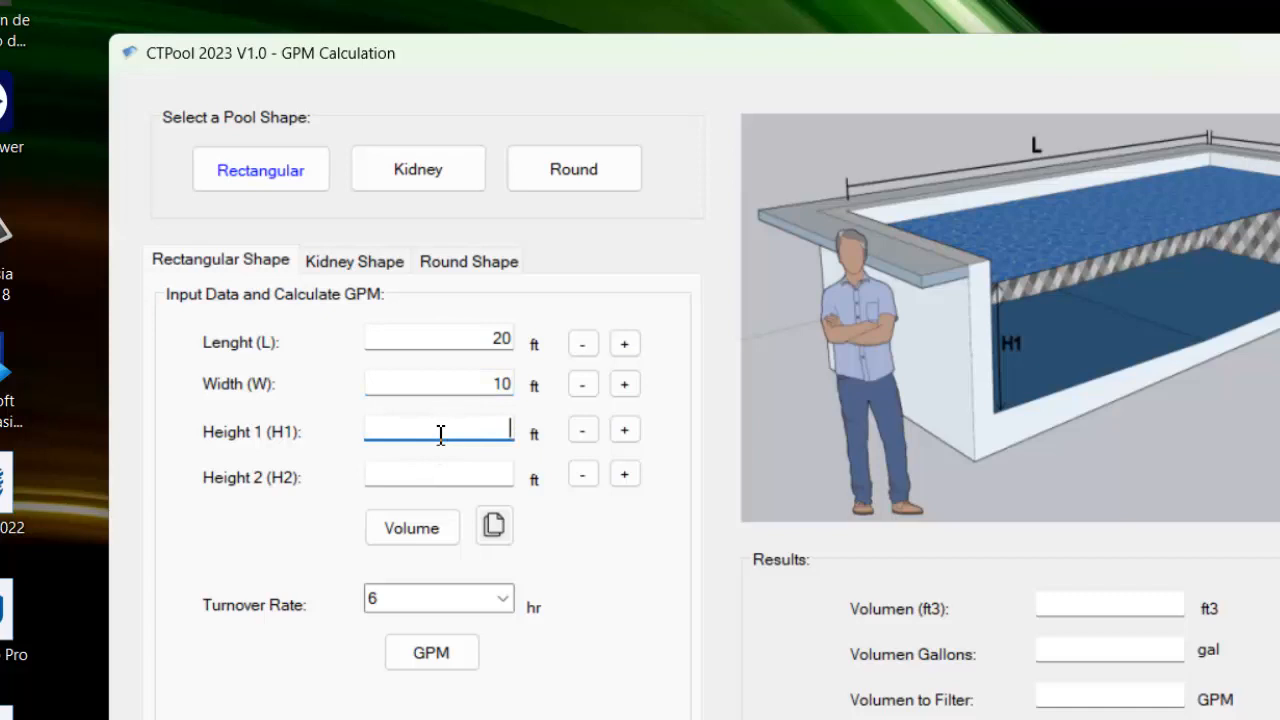
{"action": "type", "text": "5"}
{"action": "left_click", "coordinate": [483, 482]}
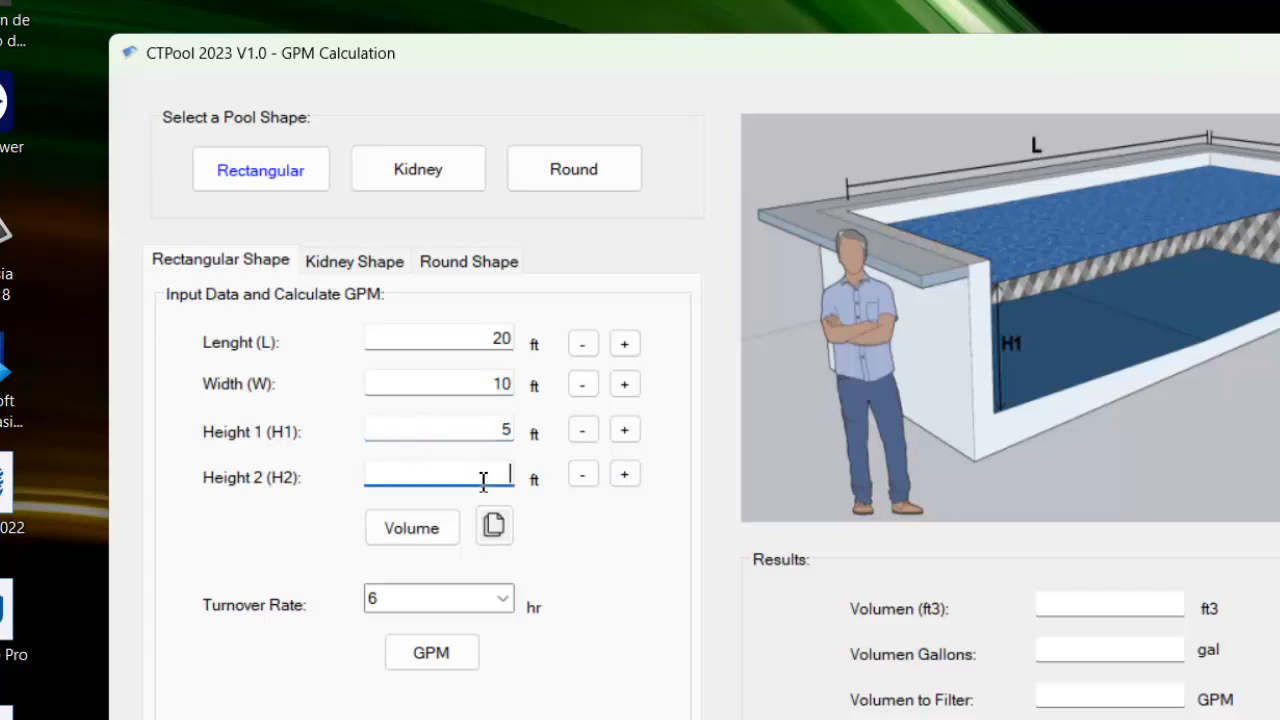
{"action": "type", "text": "7"}
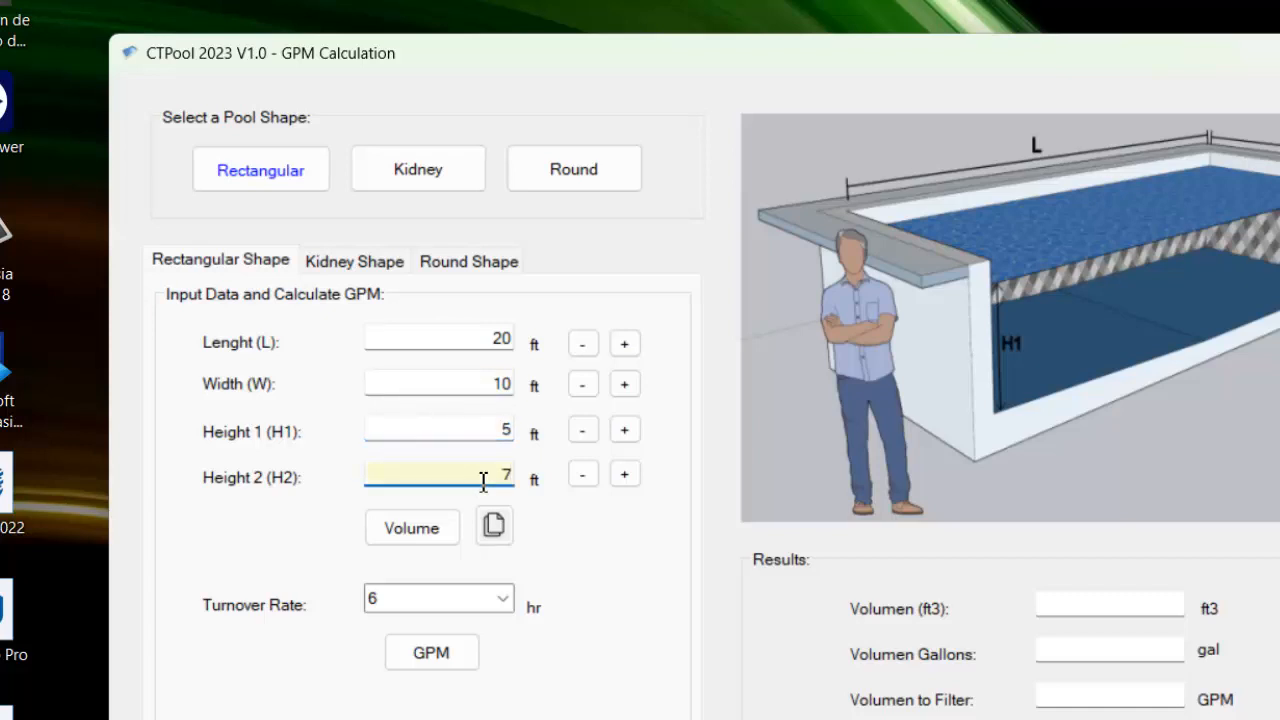
Calculate the pool's volume and its filtration flow in GPM at the 6-hour turnover rate.
{"action": "left_click", "coordinate": [404, 526]}
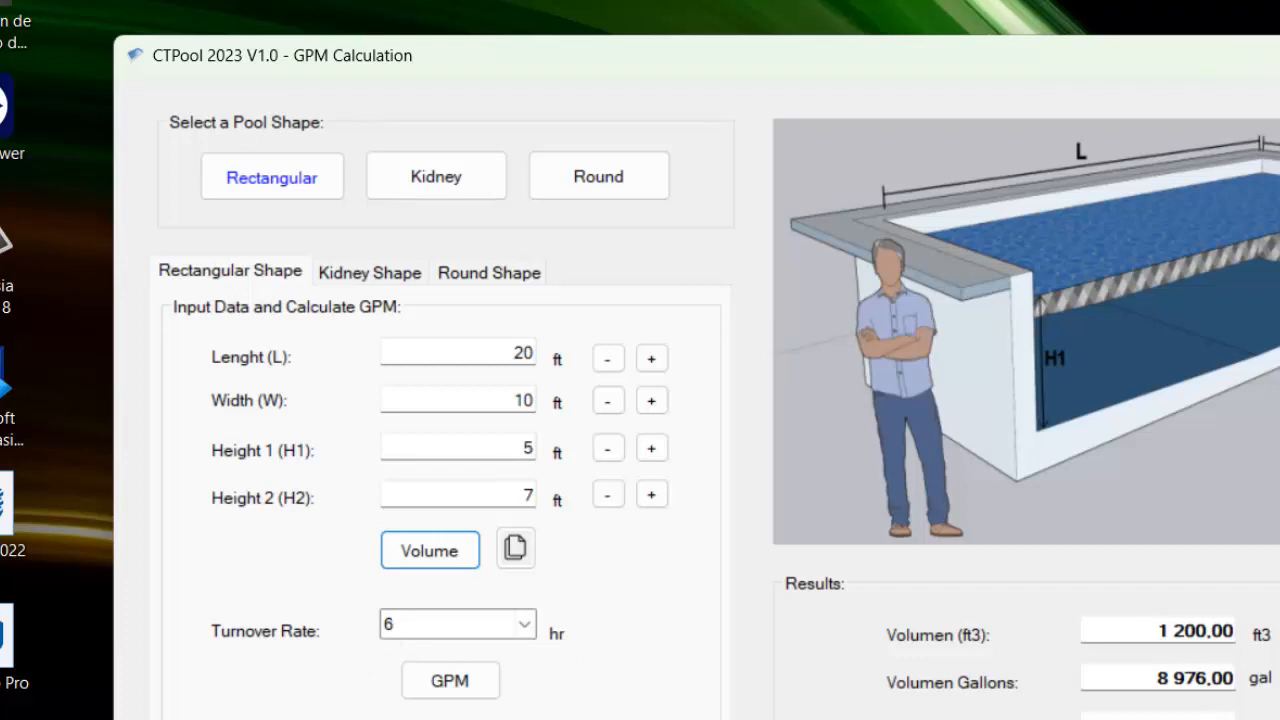
{"action": "left_click", "coordinate": [448, 682]}
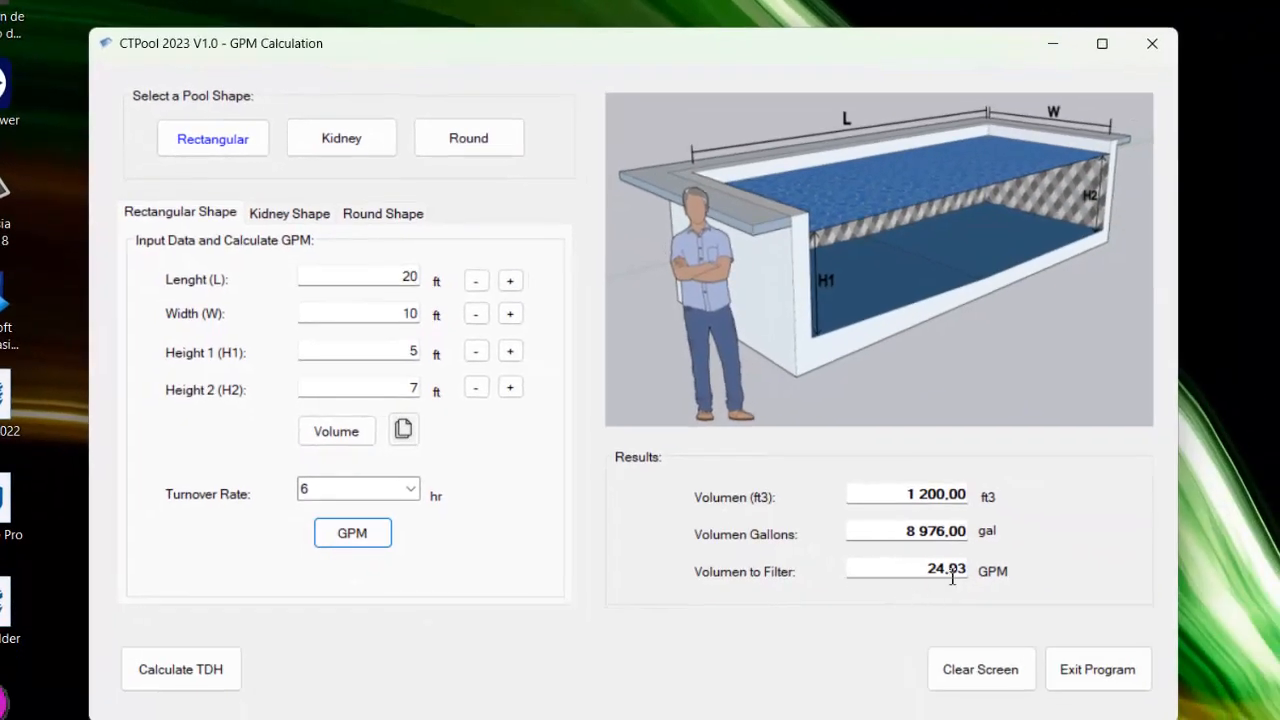
Open the feet of head (TDH) calculation and set the length of installed pipe to 200 ft.
{"action": "left_click", "coordinate": [180, 672]}
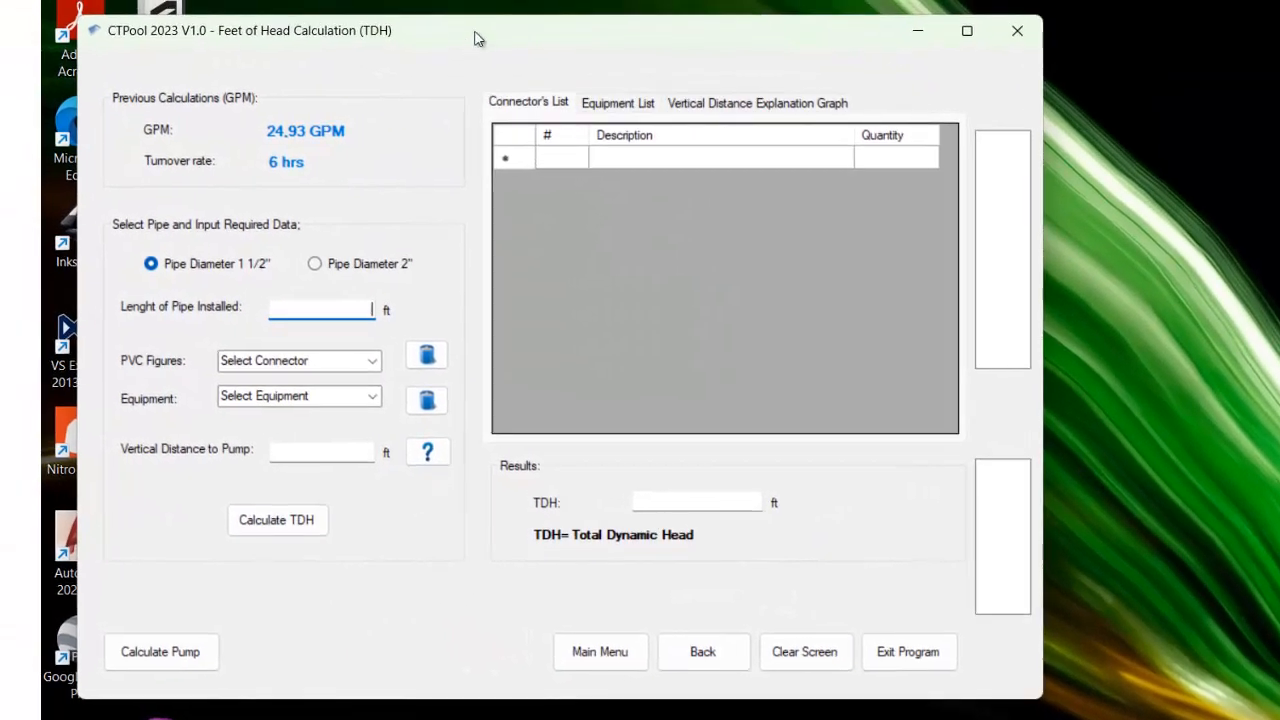
{"action": "left_click_drag", "start_coordinate": [476, 38], "coordinate": [606, 40]}
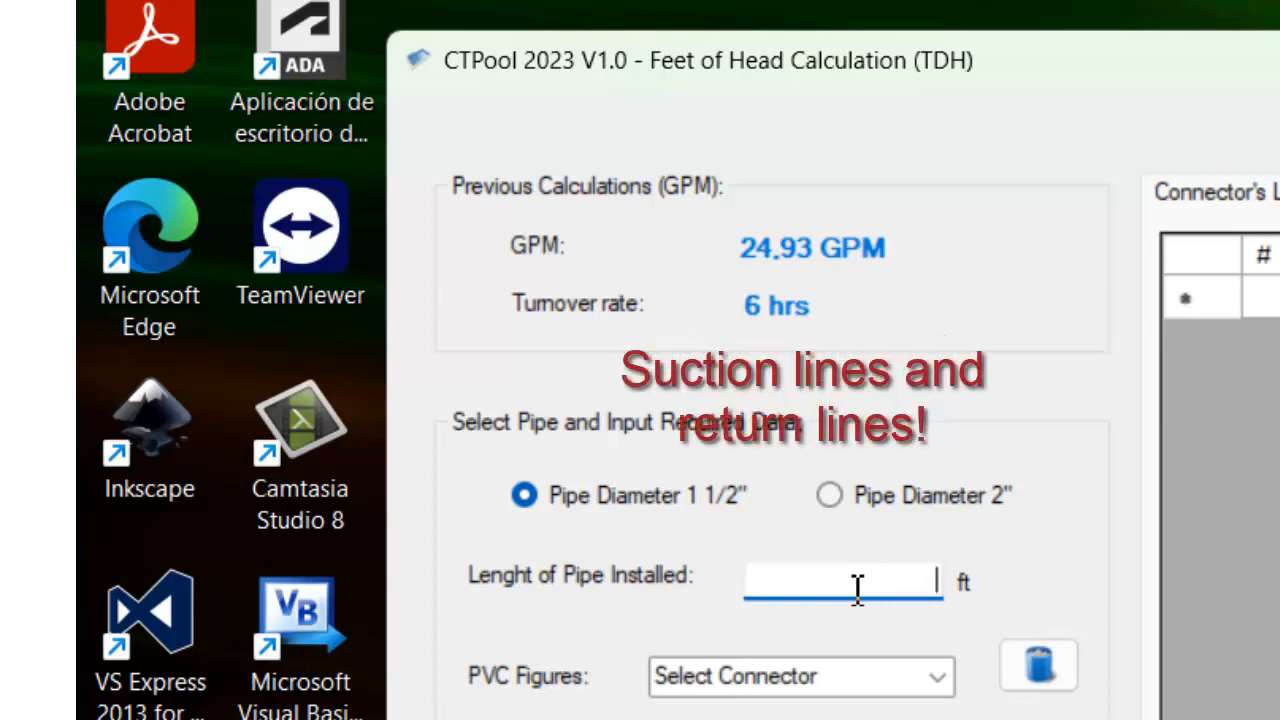
{"action": "type", "text": "200"}
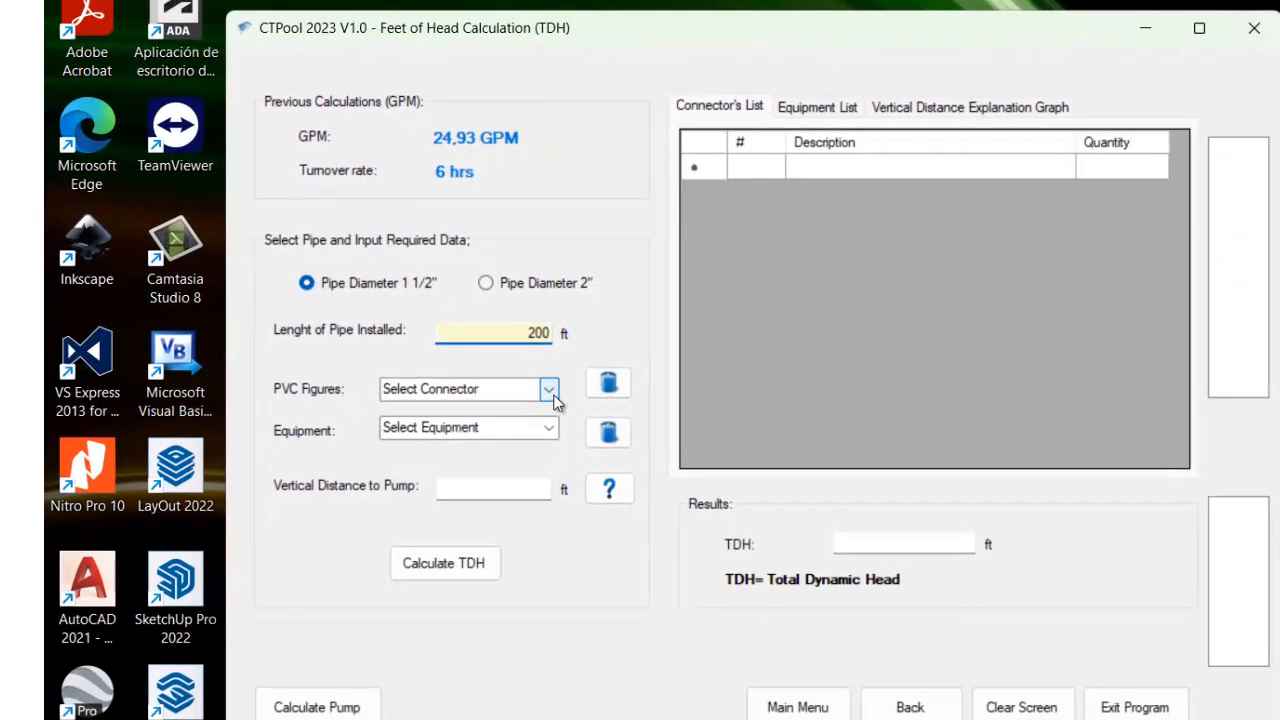
Add five 45 Degree Elbows and five 90 Degree Elbows to the connector list.
{"action": "left_click", "coordinate": [896, 648]}
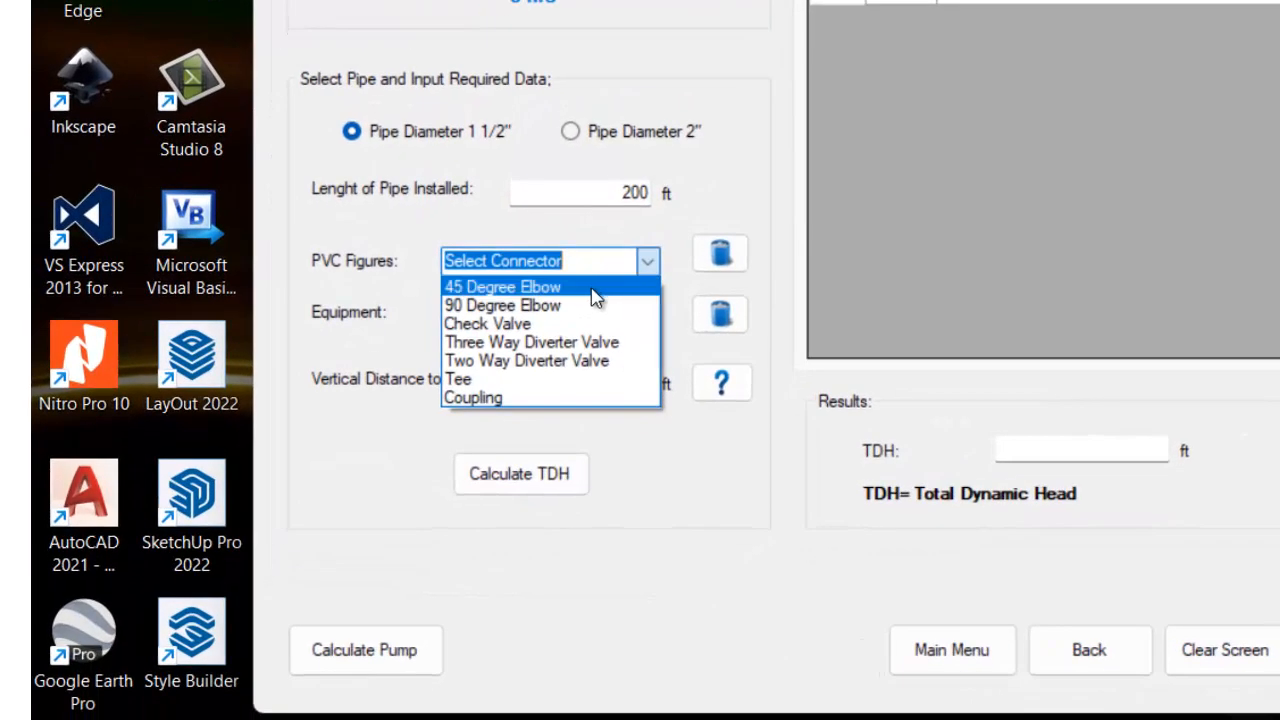
{"action": "left_click", "coordinate": [595, 288]}
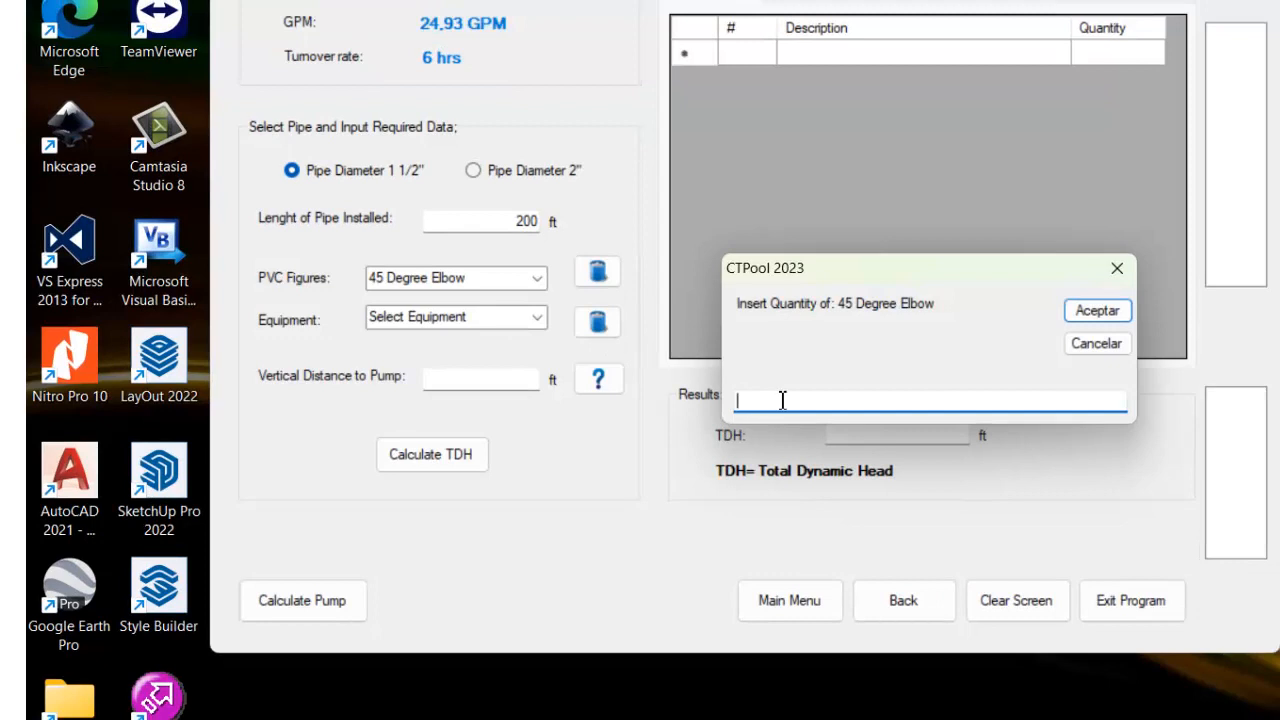
{"action": "type", "text": "5"}
{"action": "left_click", "coordinate": [1097, 313]}
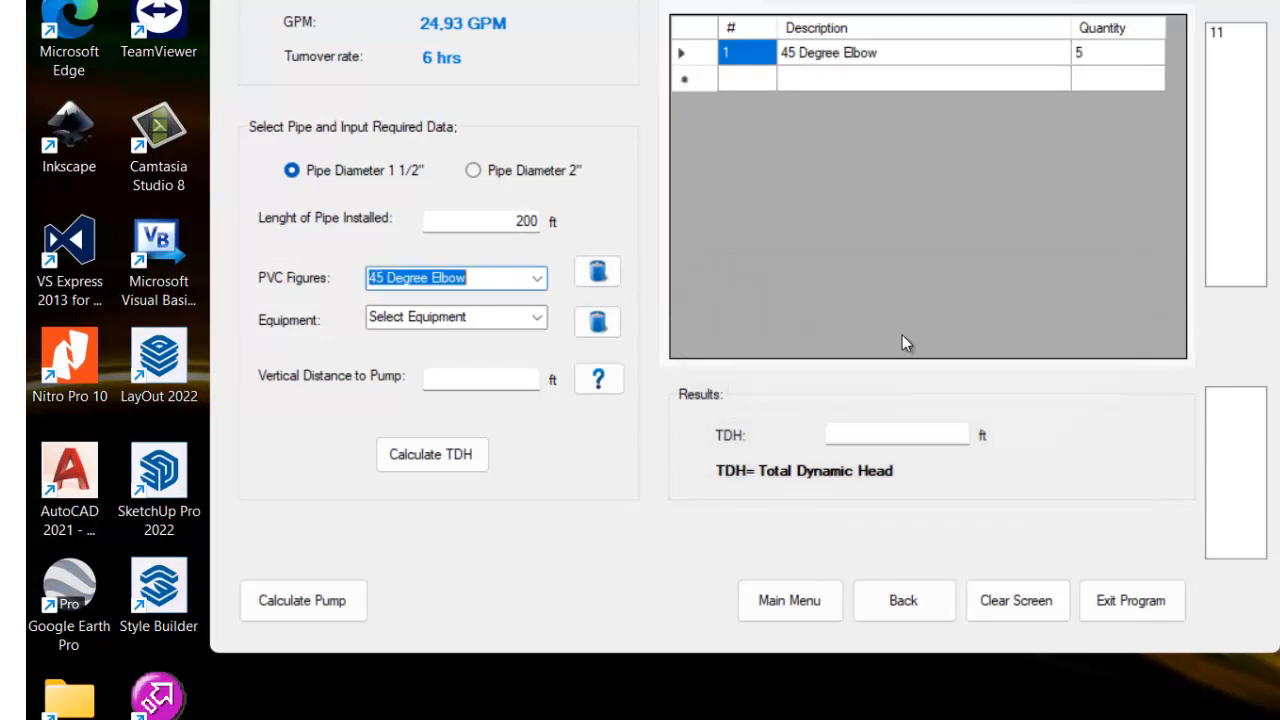
{"action": "left_click", "coordinate": [541, 282]}
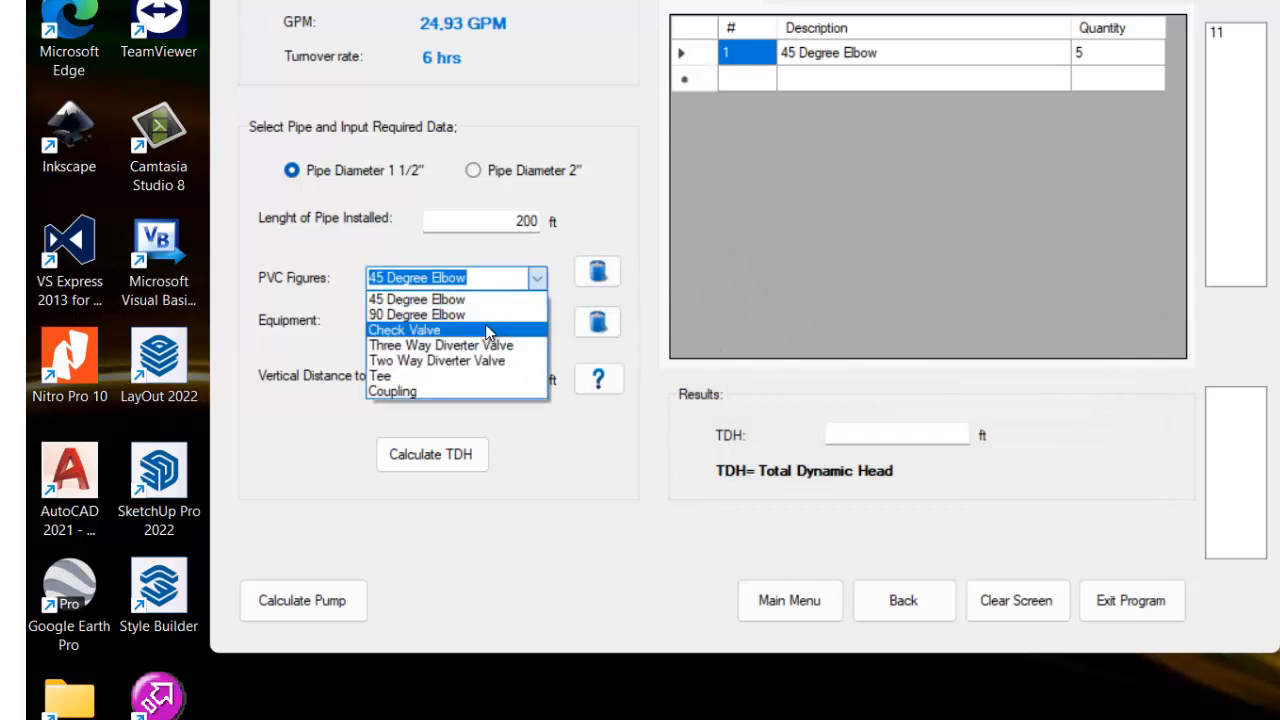
{"action": "left_click", "coordinate": [490, 314]}
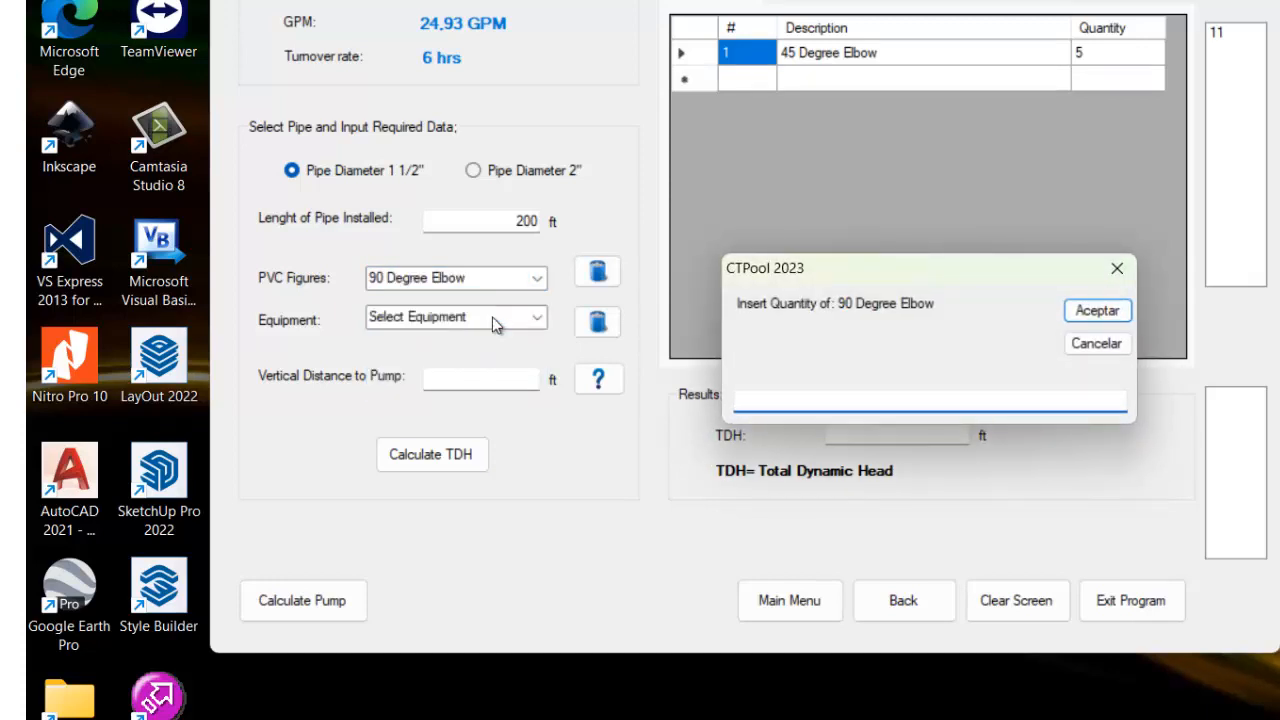
{"action": "type", "text": "5"}
{"action": "left_click", "coordinate": [1100, 311]}
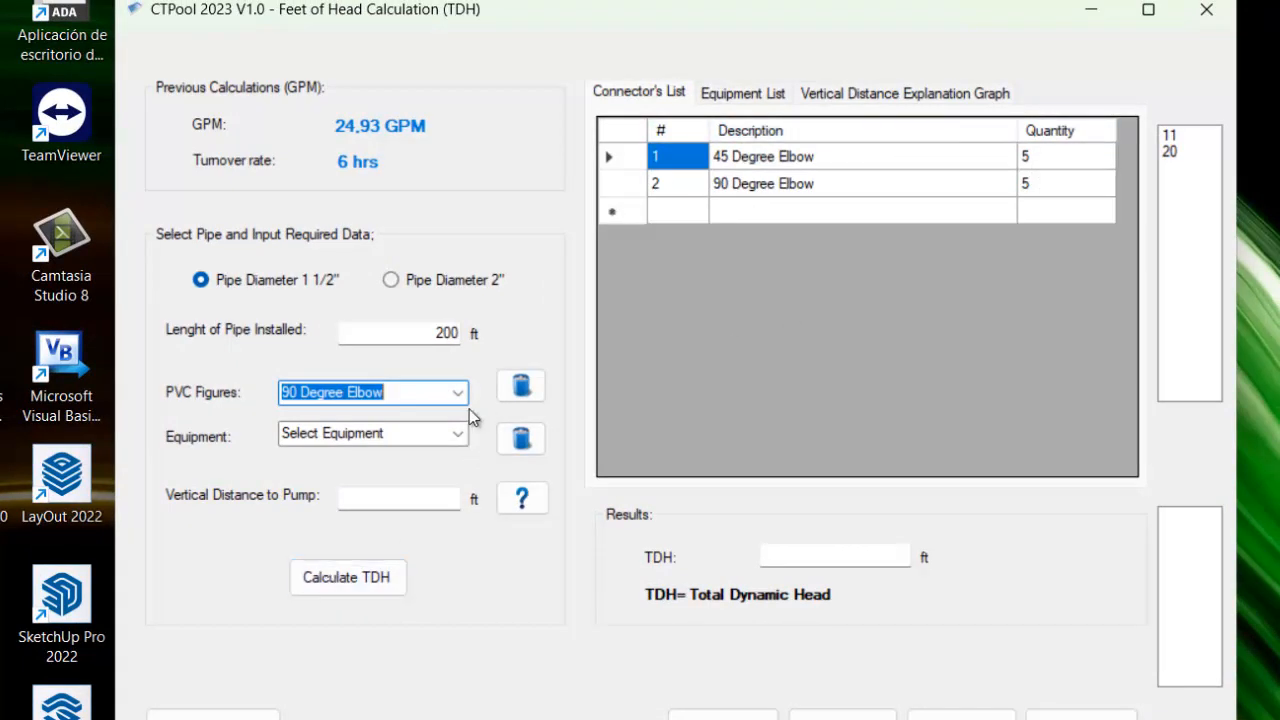
Add one Three Way Diverter Valve to the connector list.
{"action": "left_click", "coordinate": [457, 394]}
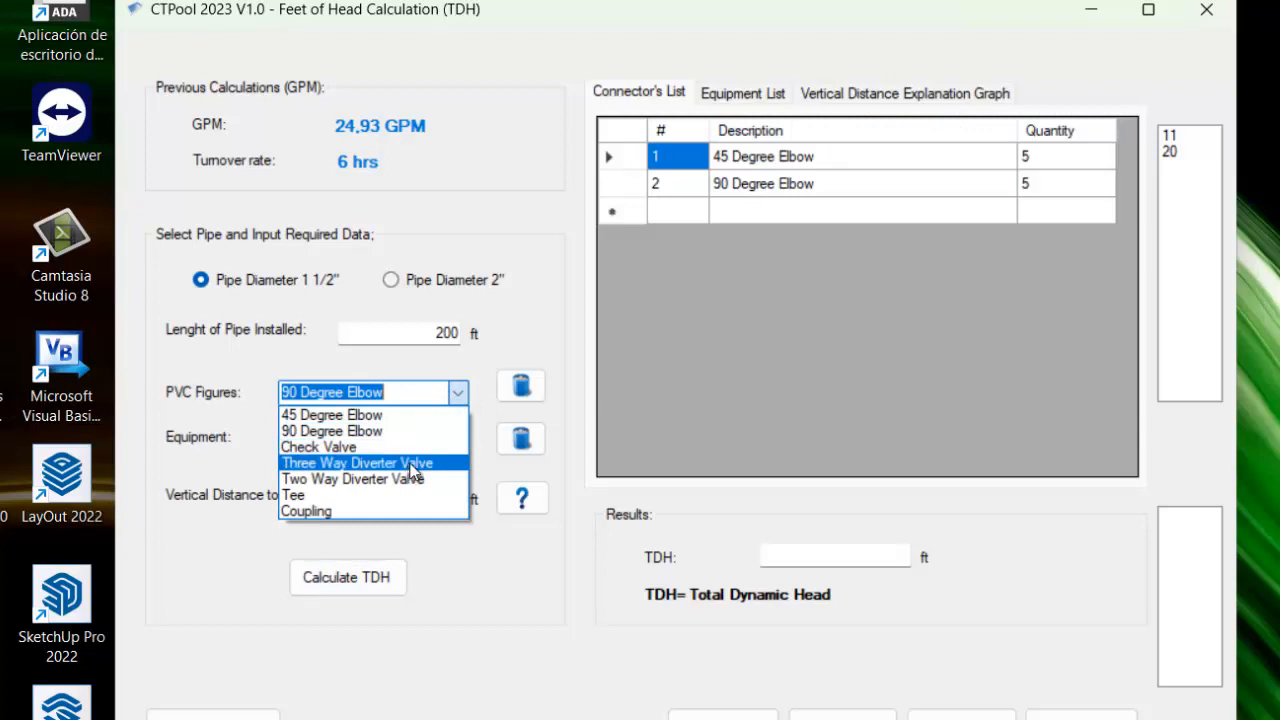
{"action": "left_click", "coordinate": [411, 465]}
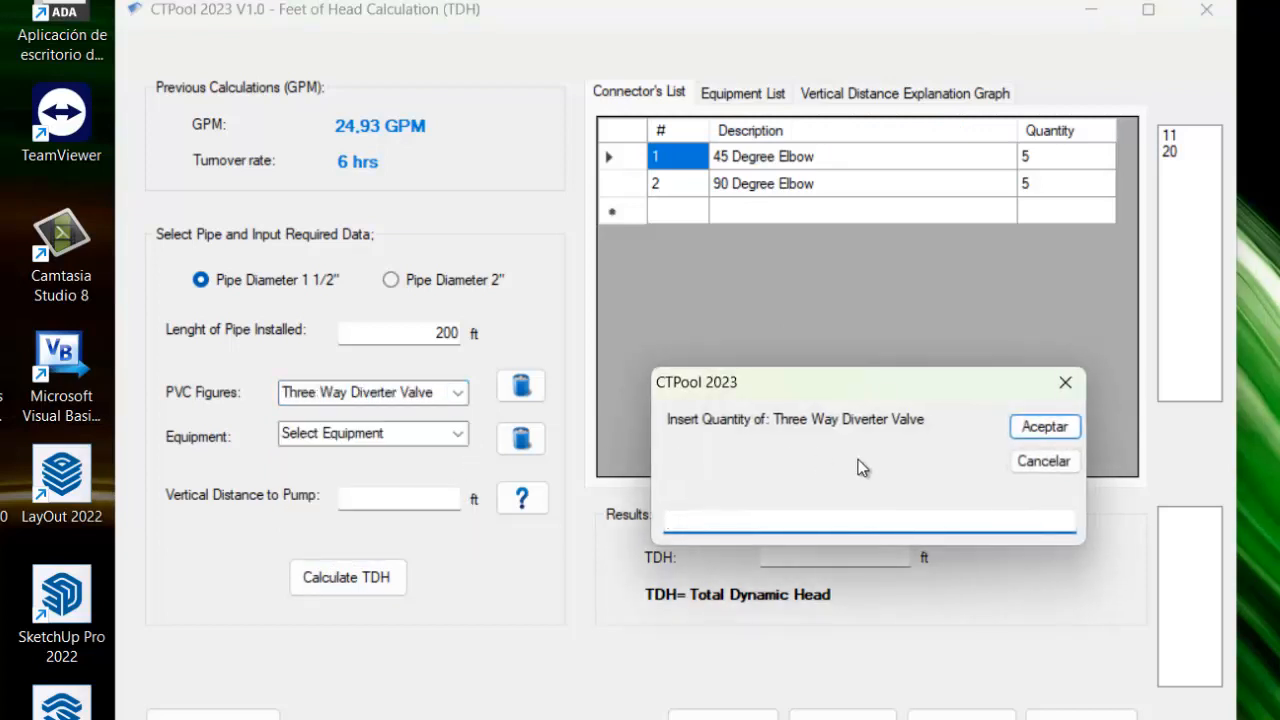
{"action": "type", "text": "1"}
{"action": "left_click", "coordinate": [1049, 430]}
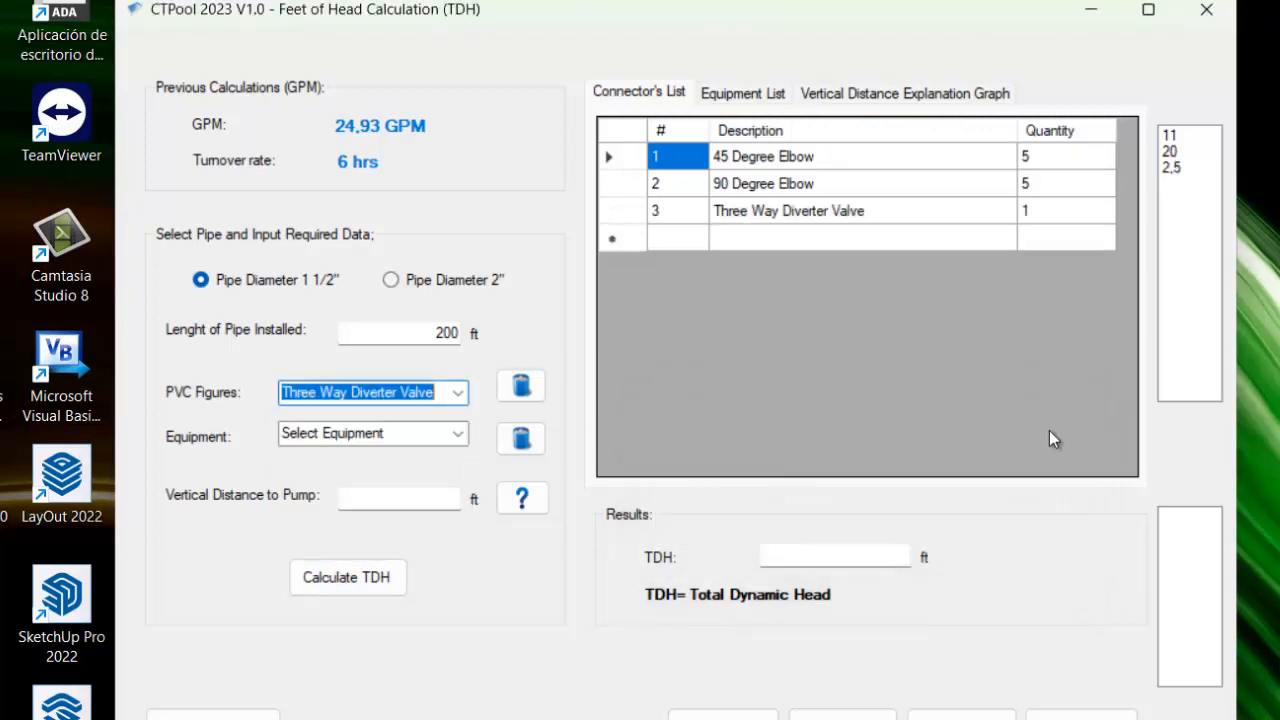
Add one Sand Filter and one Heater to the equipment list.
{"action": "left_click", "coordinate": [464, 437]}
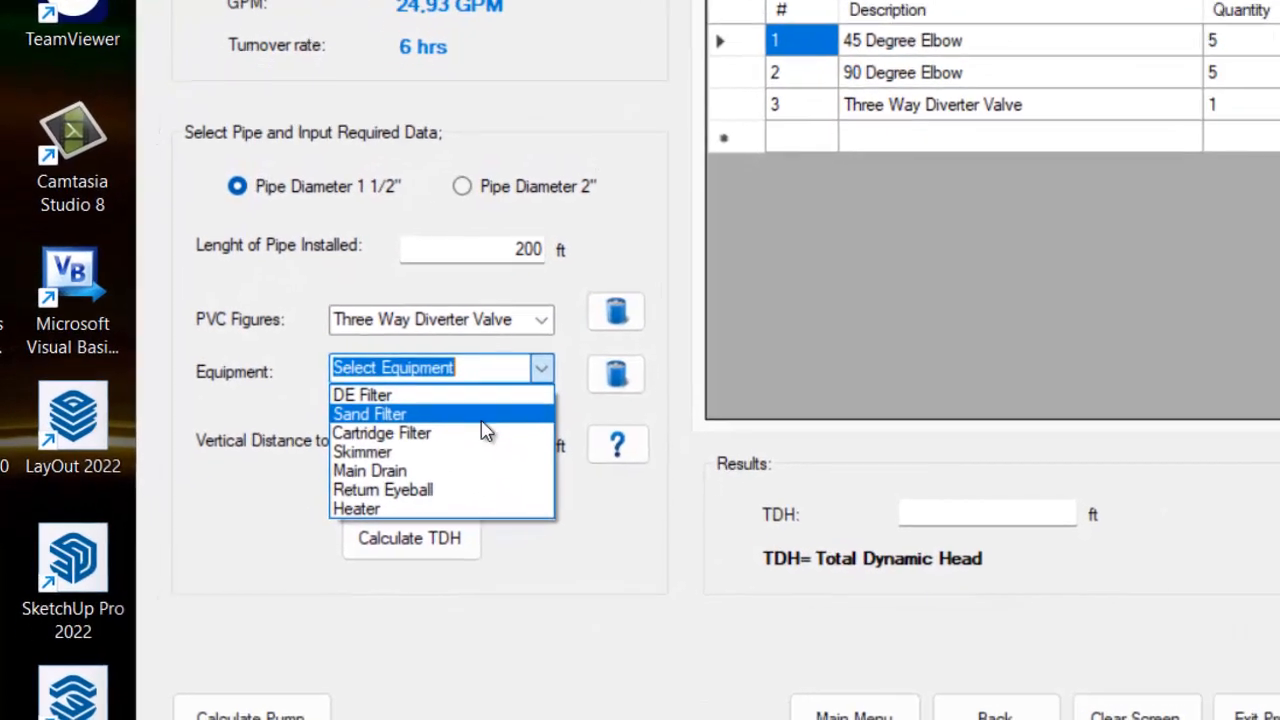
{"action": "left_click", "coordinate": [418, 463]}
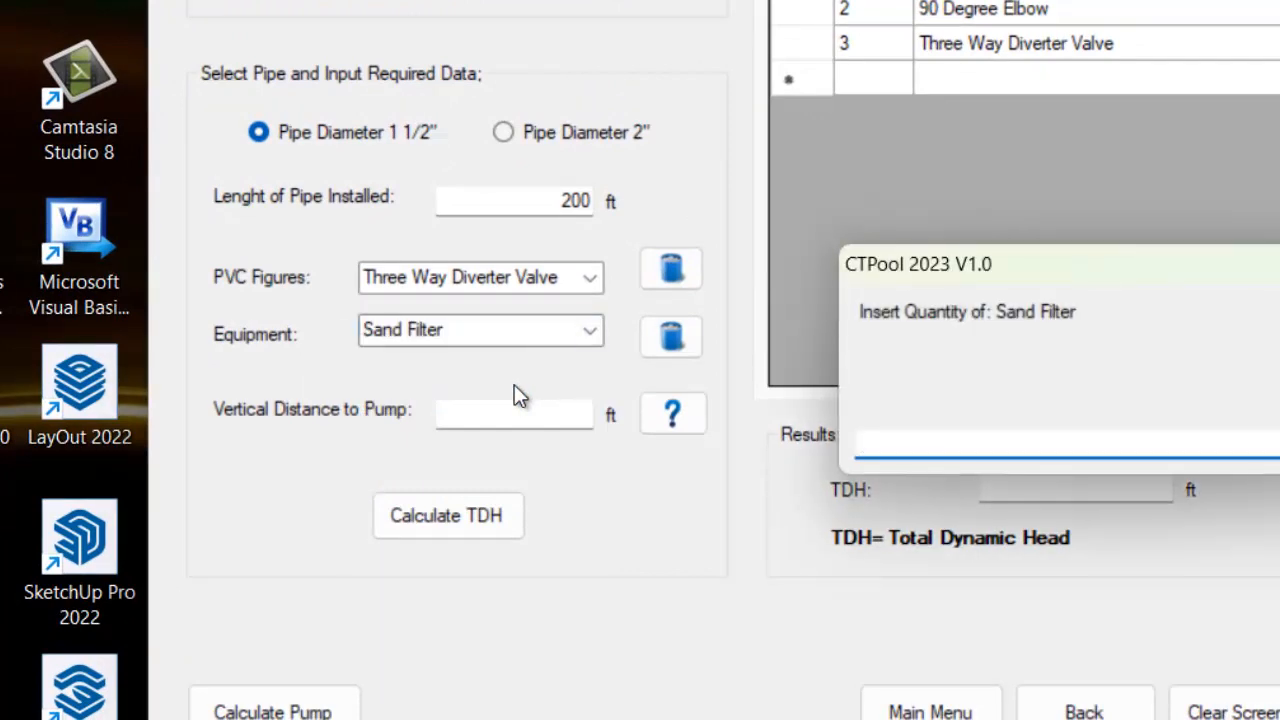
{"action": "type", "text": "1"}
{"action": "key", "text": "Return"}
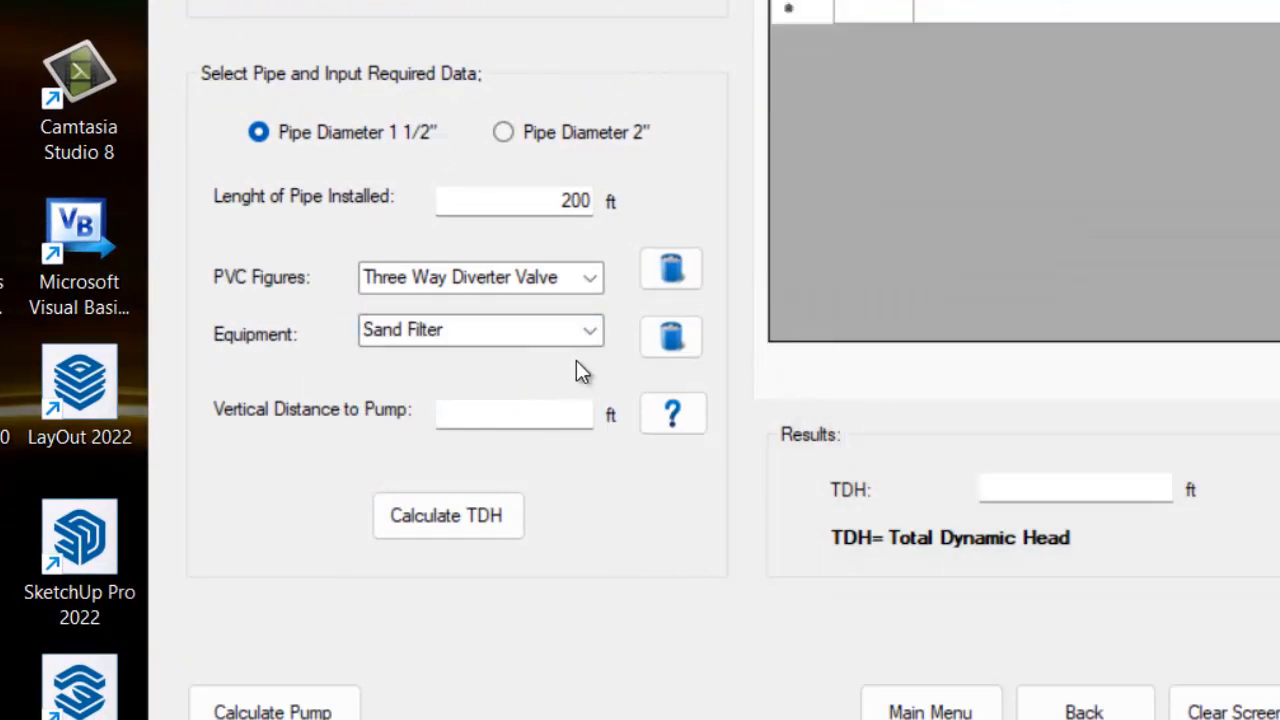
{"action": "left_click", "coordinate": [591, 330]}
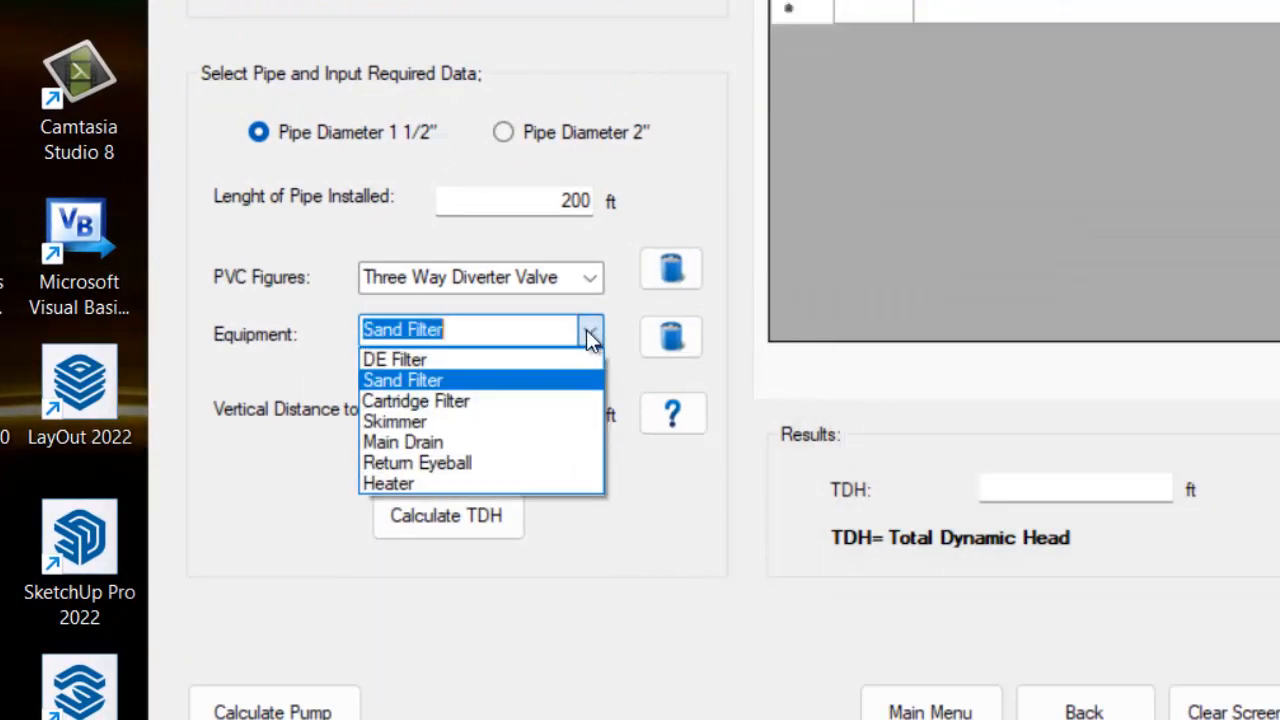
{"action": "left_click", "coordinate": [482, 474]}
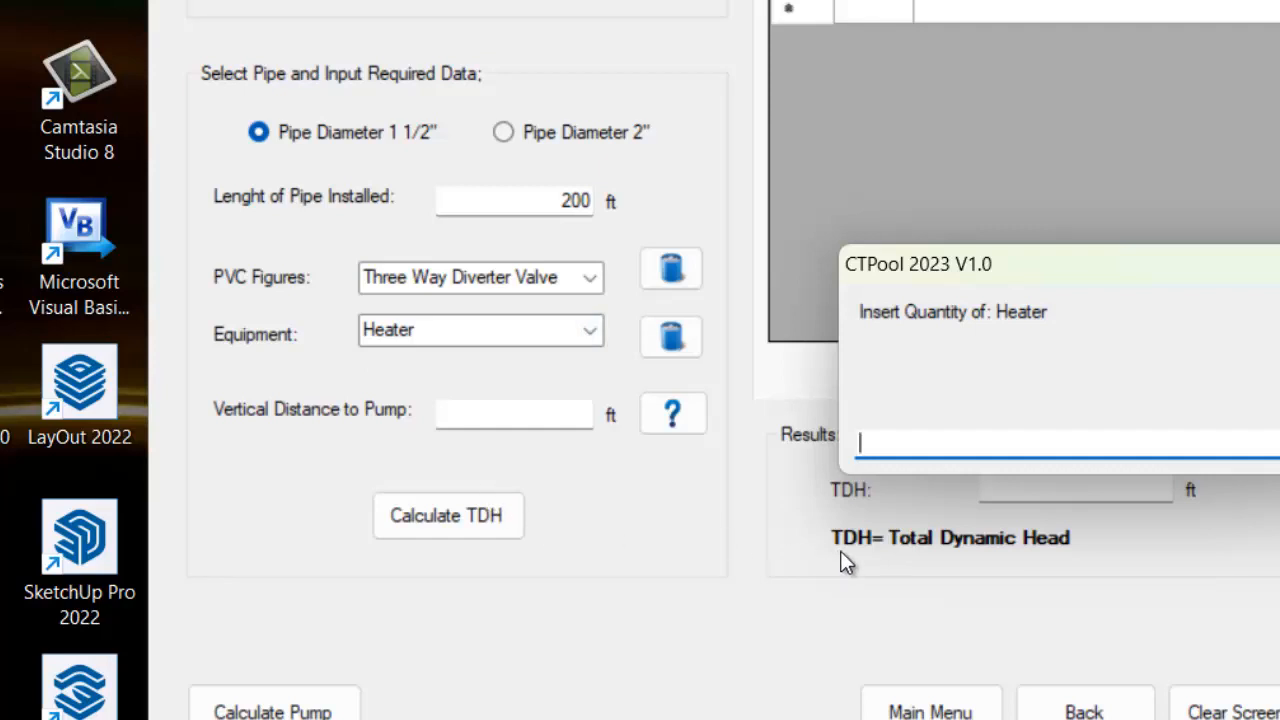
{"action": "type", "text": "1"}
{"action": "key", "text": "Return"}
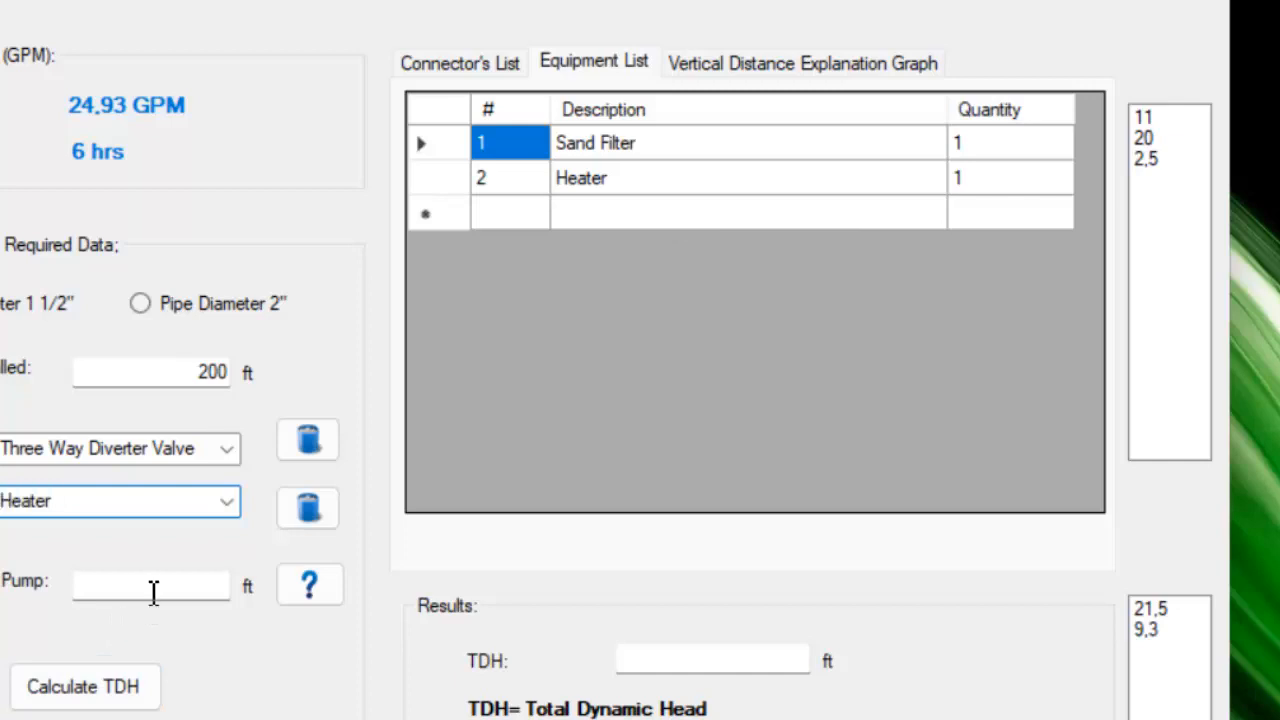
Set the vertical distance to the pump to 3 ft, consulting its explanation graph, and calculate the total dynamic head.
{"action": "left_click", "coordinate": [153, 591]}
{"action": "type", "text": "3"}
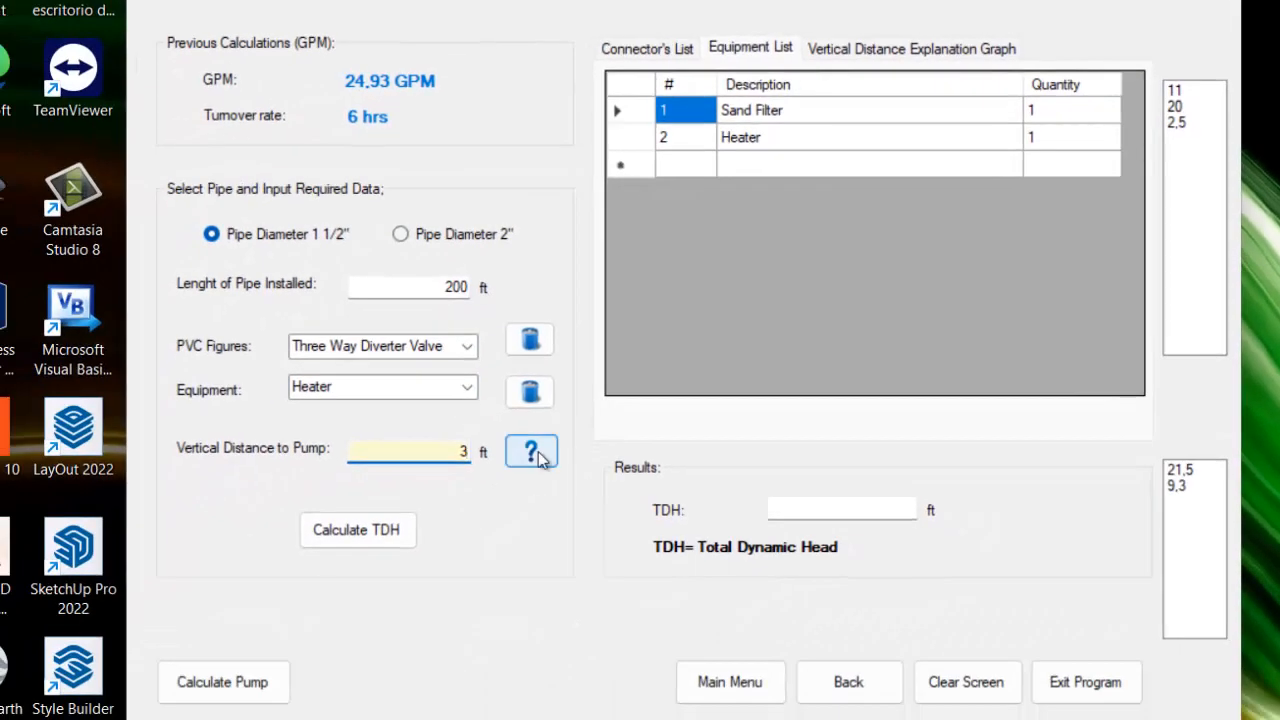
{"action": "left_click", "coordinate": [538, 456]}
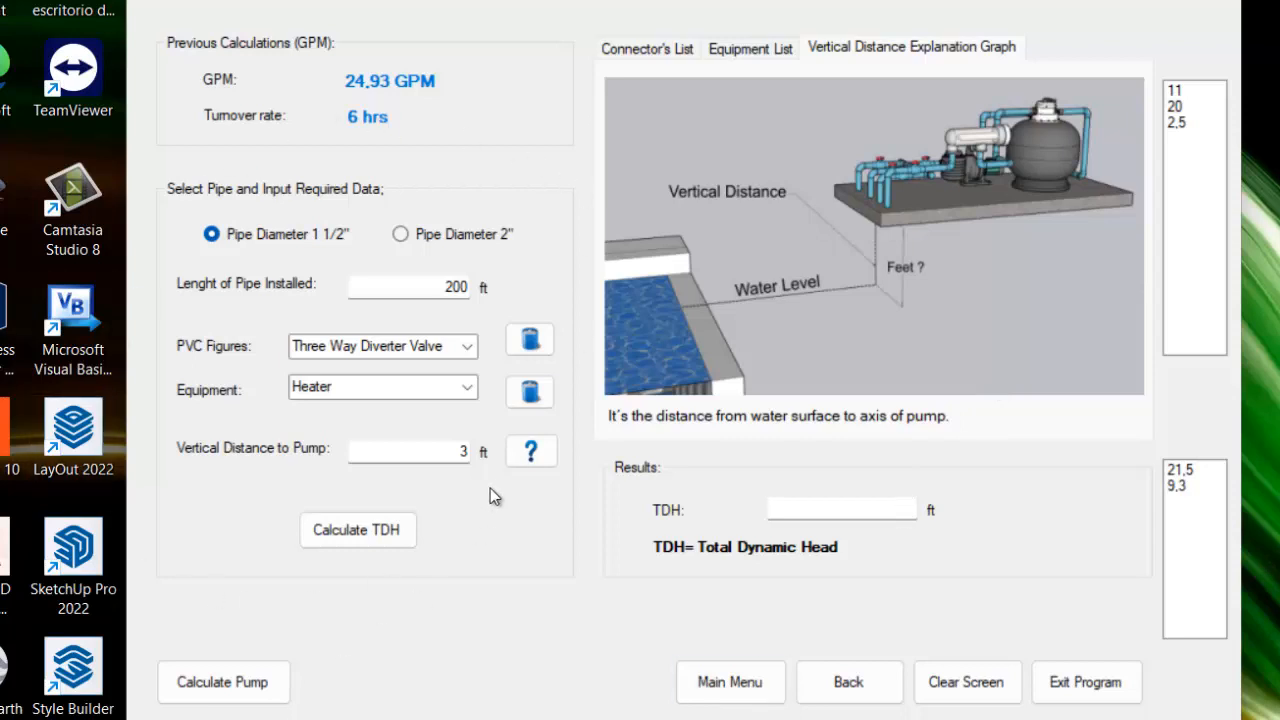
{"action": "left_click", "coordinate": [360, 534]}
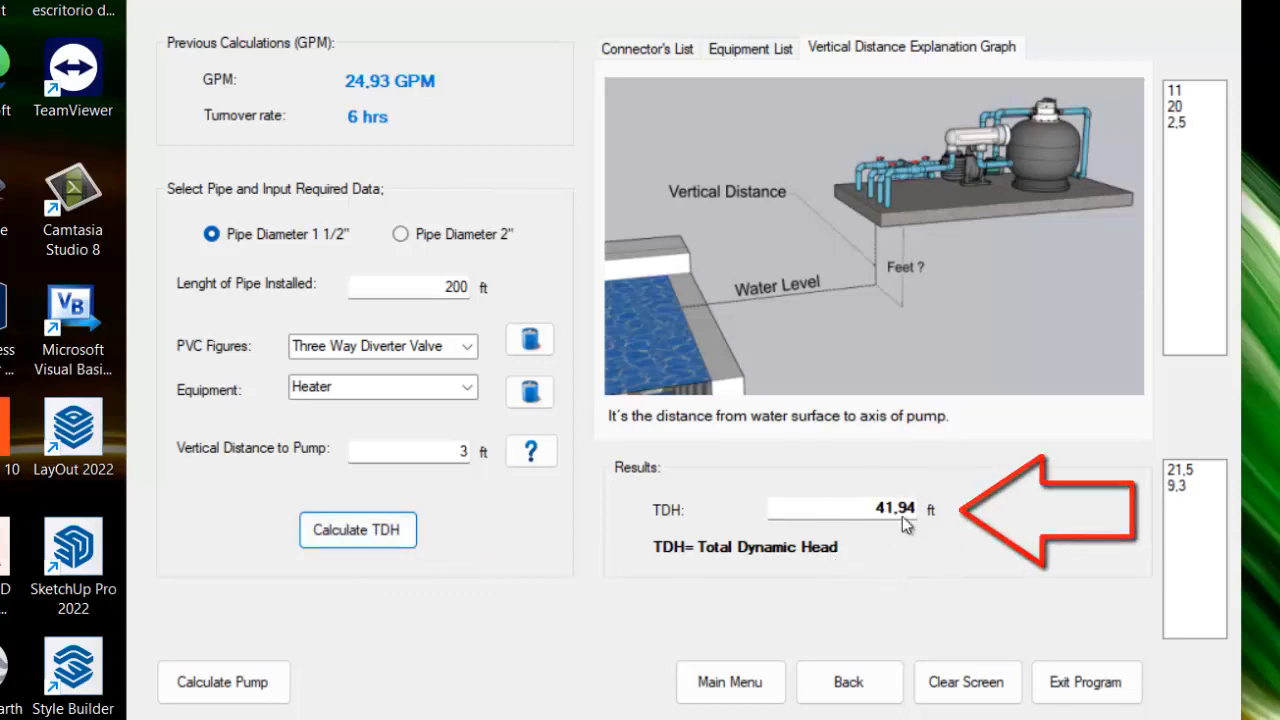
Calculate the pump capacity from the computed flow and TDH, rounded to a standard horsepower, and show the Pentair Wisper Flow curves.
{"action": "left_click", "coordinate": [222, 686]}
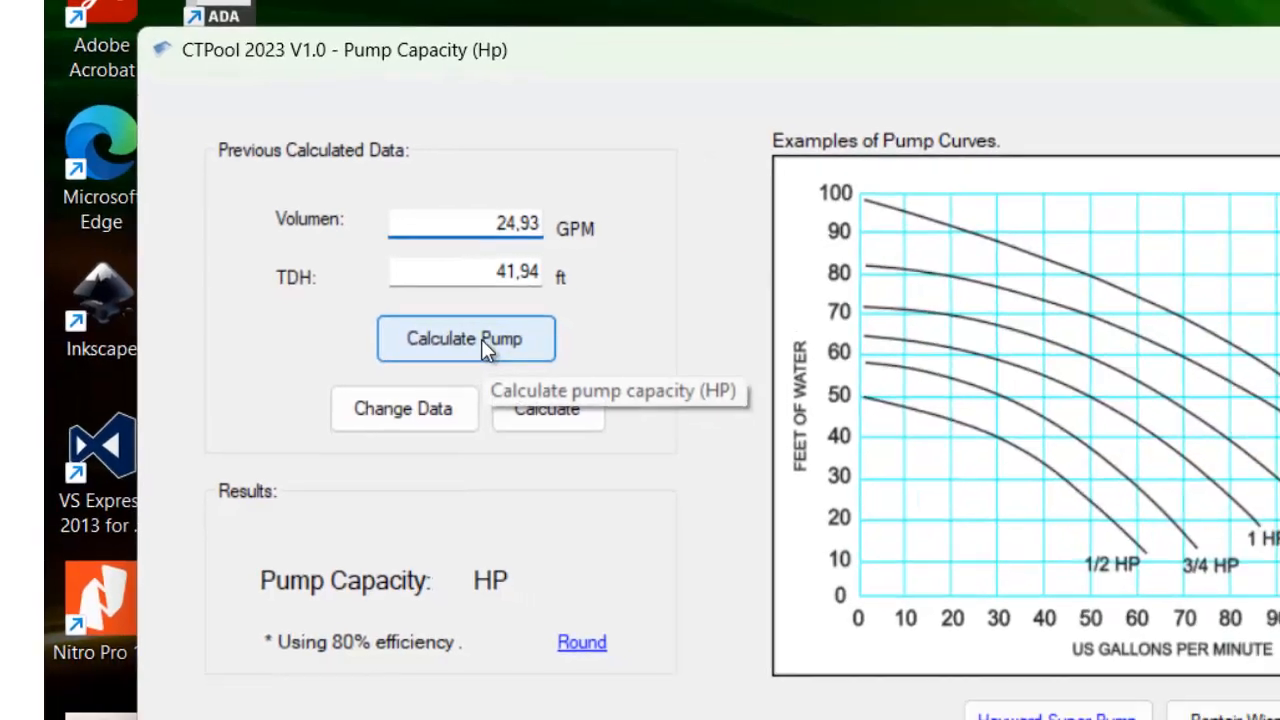
{"action": "left_click", "coordinate": [533, 380]}
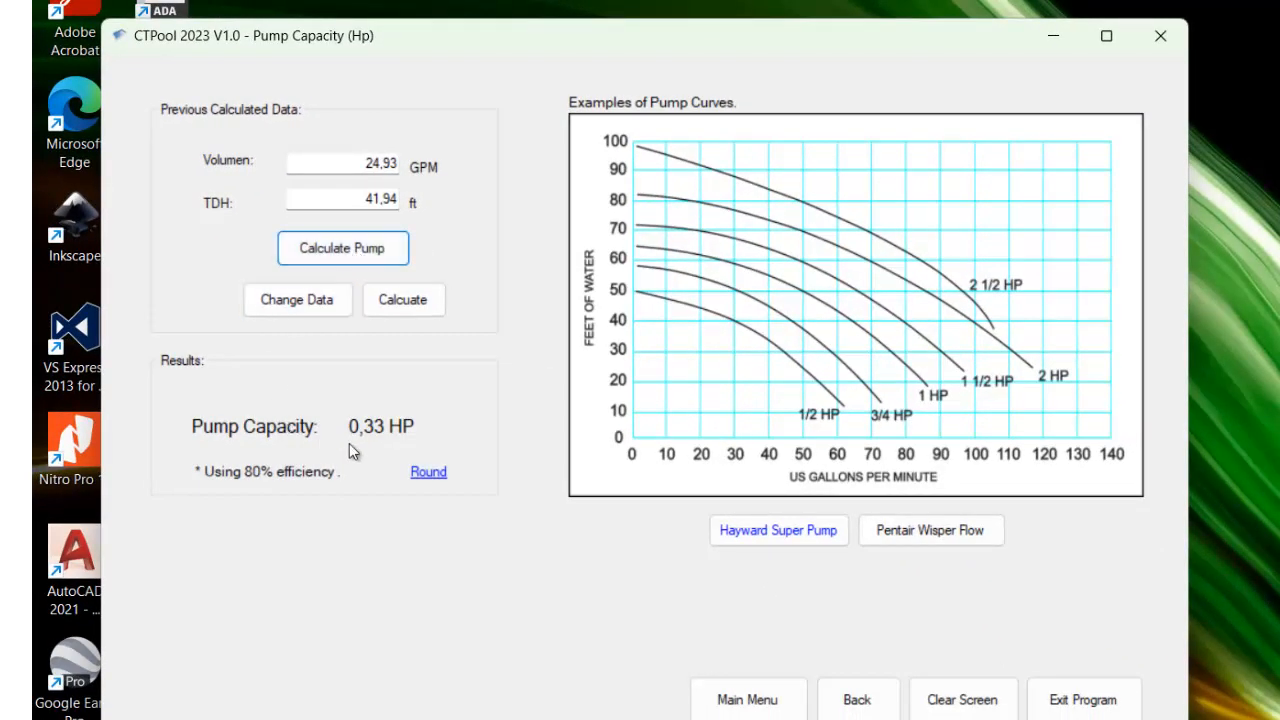
{"action": "left_click", "coordinate": [427, 482]}
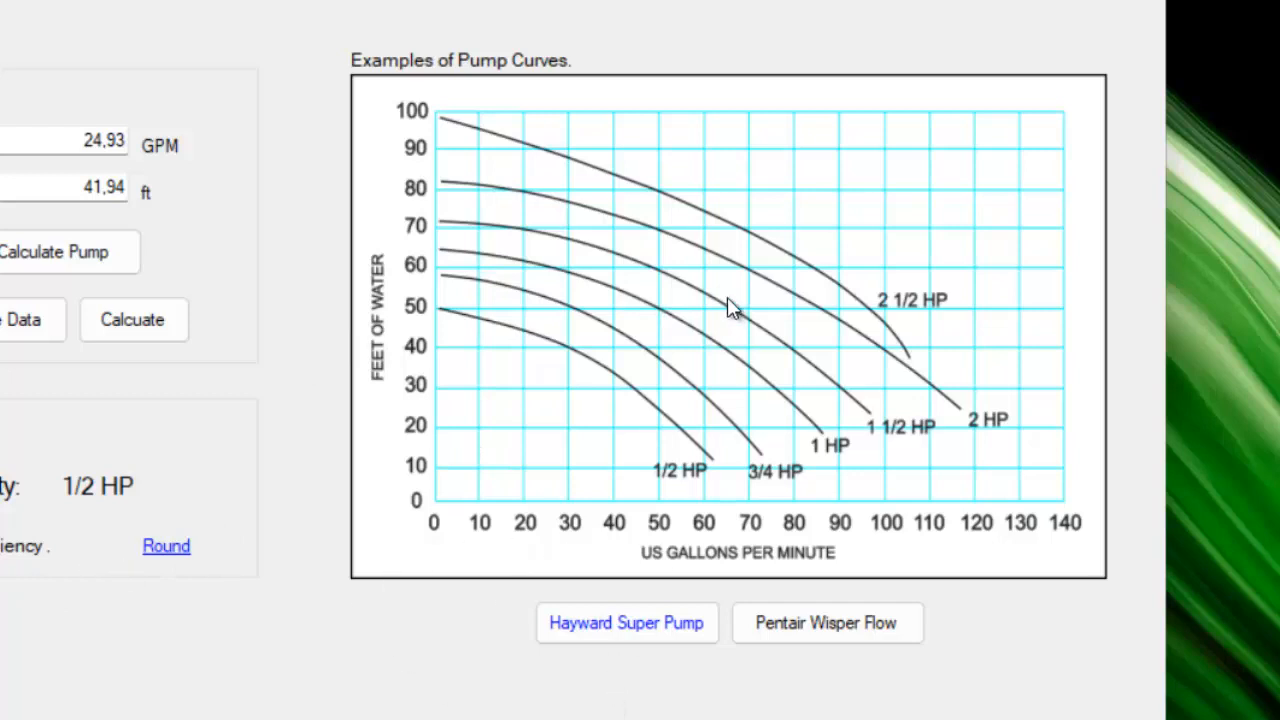
{"action": "left_click", "coordinate": [814, 630]}
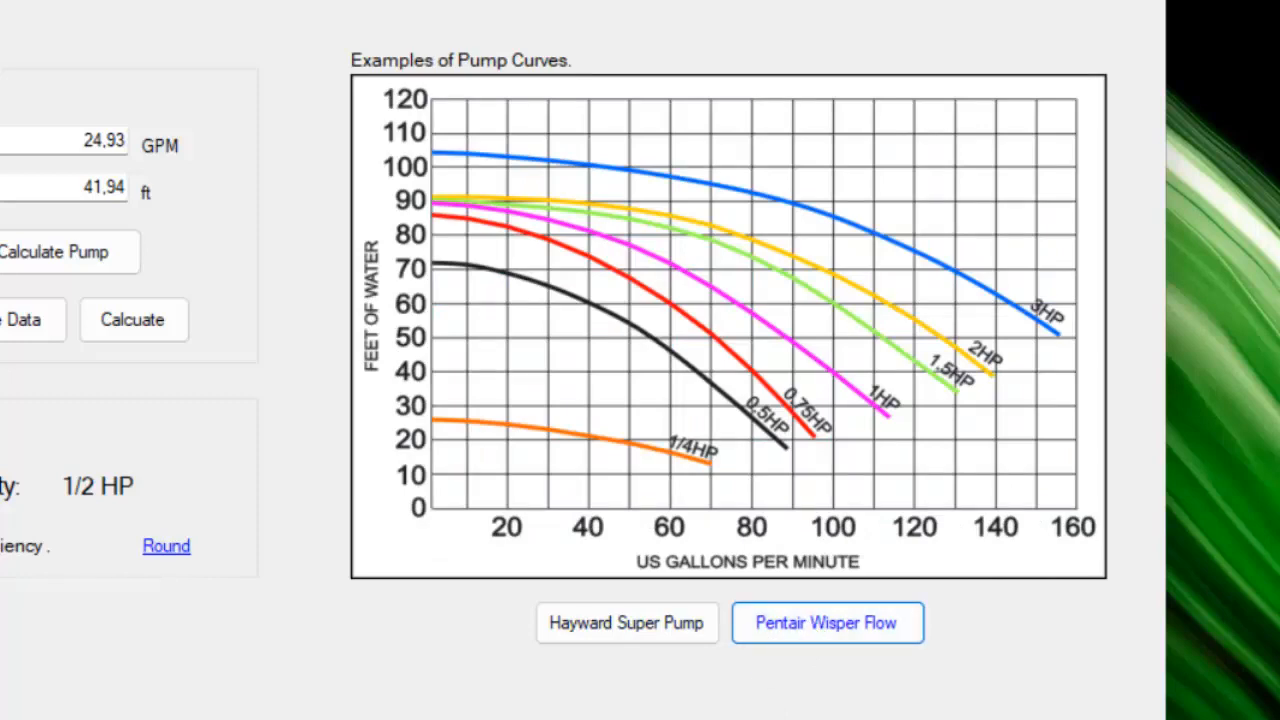
Clear all data from the pump capacity calculation and return to the main menu.
{"action": "left_click", "coordinate": [802, 716]}
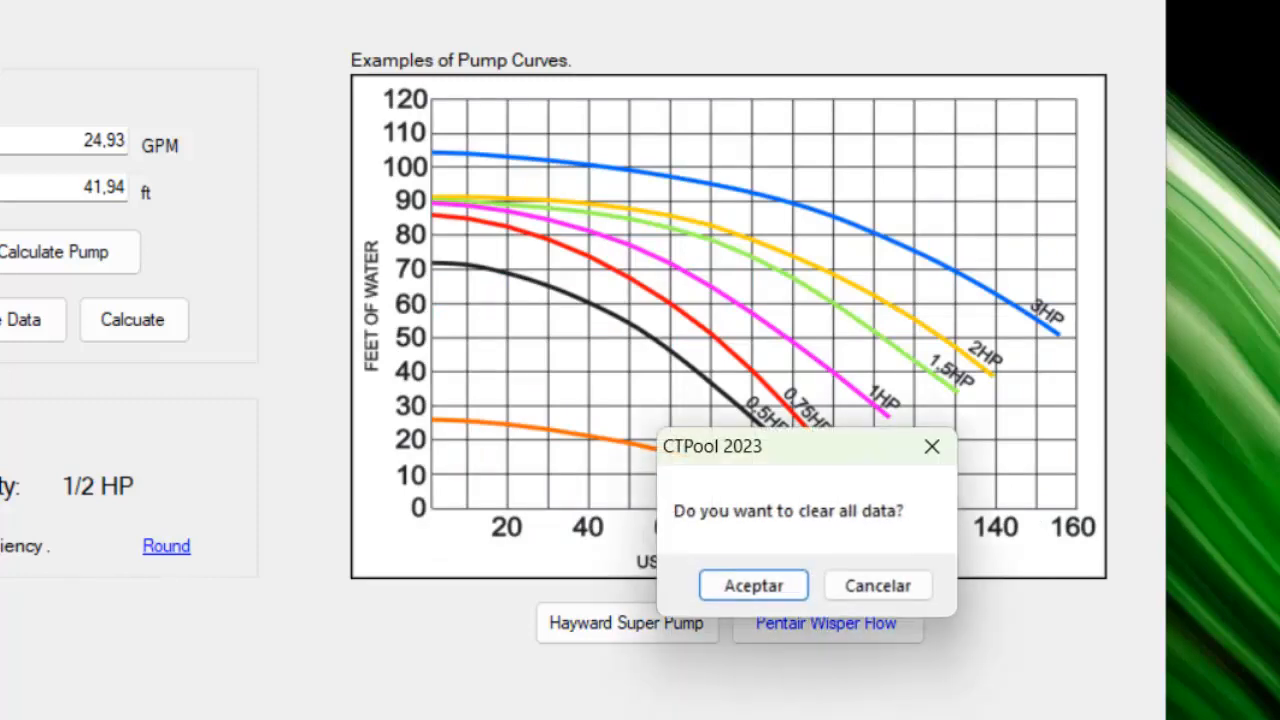
{"action": "left_click", "coordinate": [766, 588]}
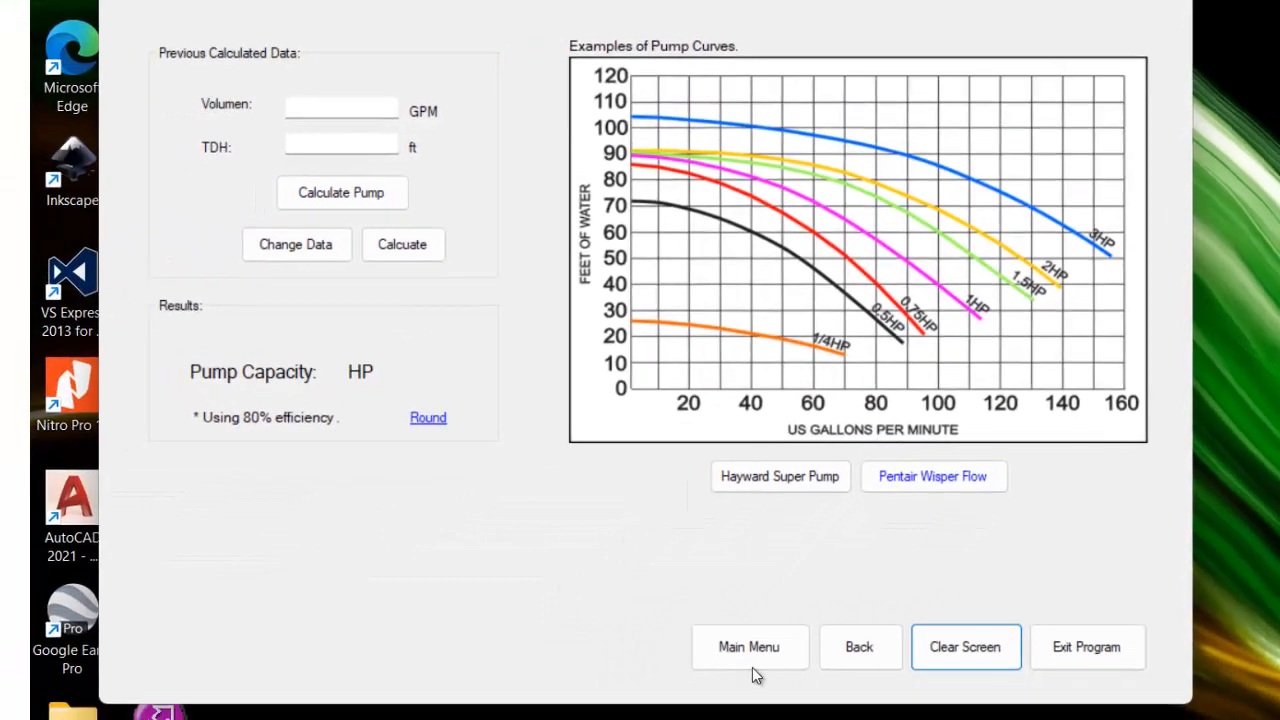
{"action": "left_click", "coordinate": [758, 655]}
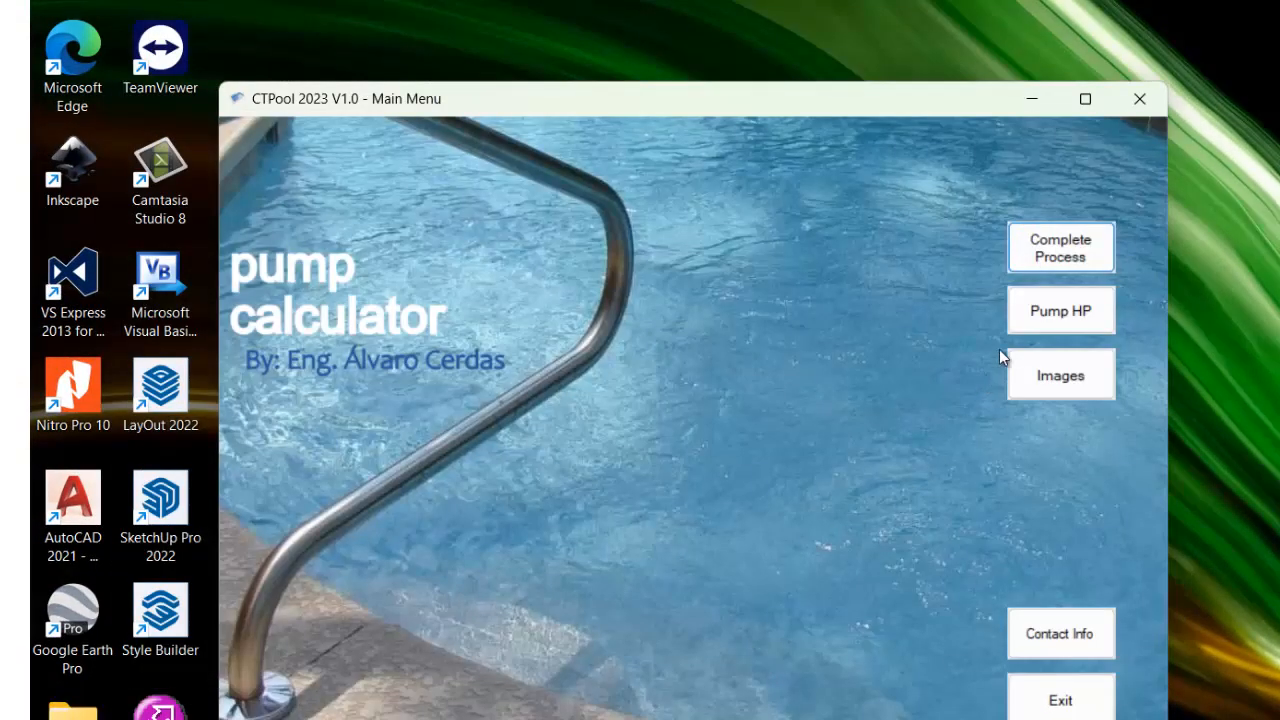
Open the complete process and clear all rectangular pool dimensions and results from the GPM calculation.
{"action": "left_click", "coordinate": [1056, 246]}
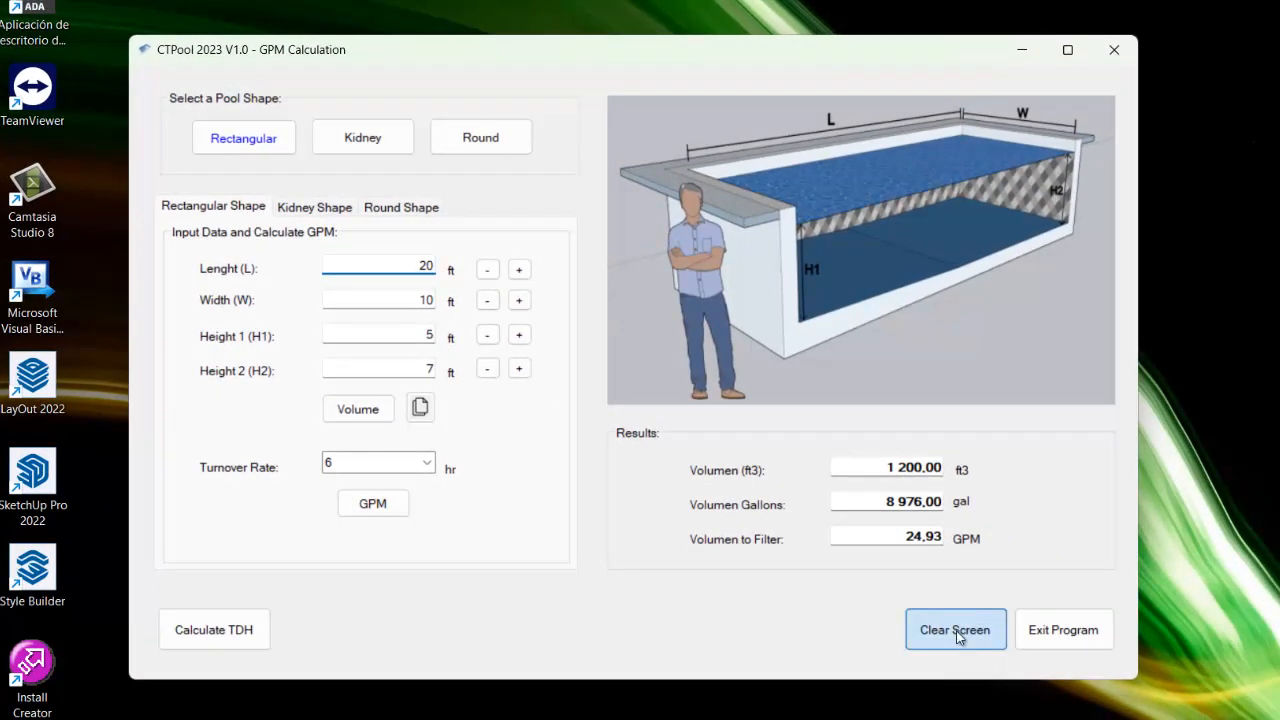
{"action": "left_click", "coordinate": [958, 637]}
{"action": "left_click", "coordinate": [643, 431]}
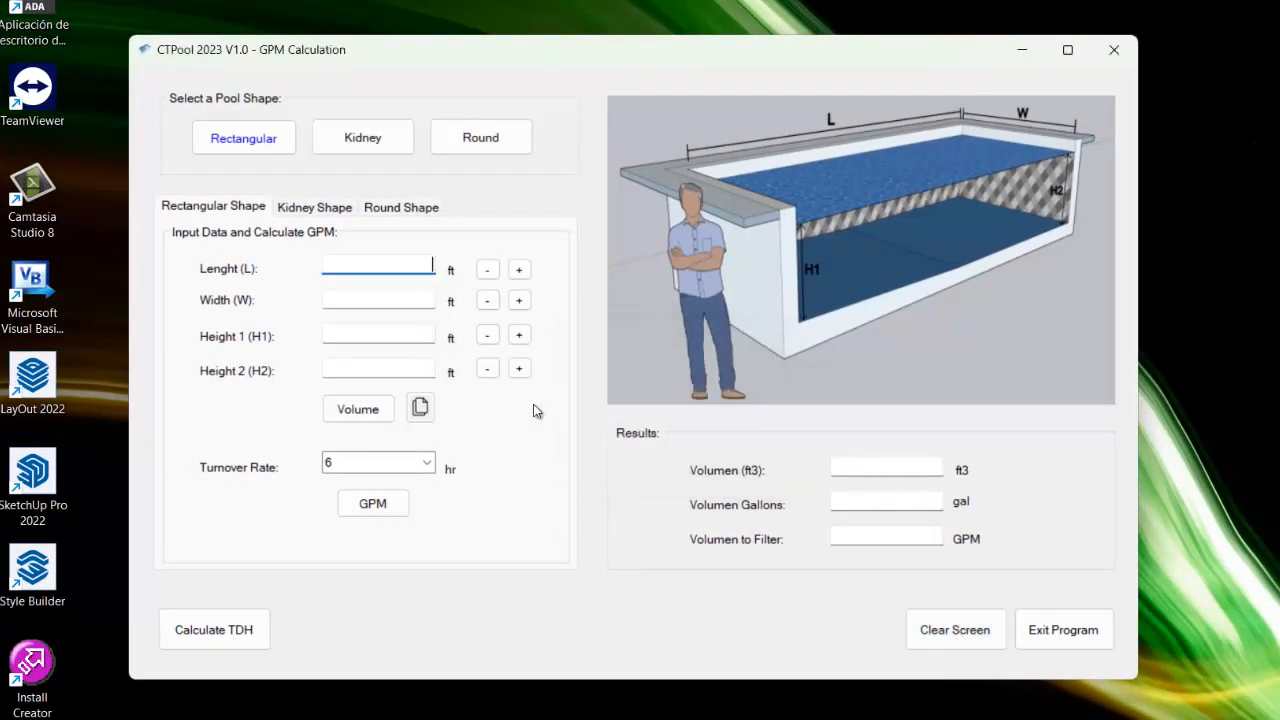
Clear all pipe, connector, equipment and head data from the TDH calculation and return to the main menu.
{"action": "left_click", "coordinate": [177, 626]}
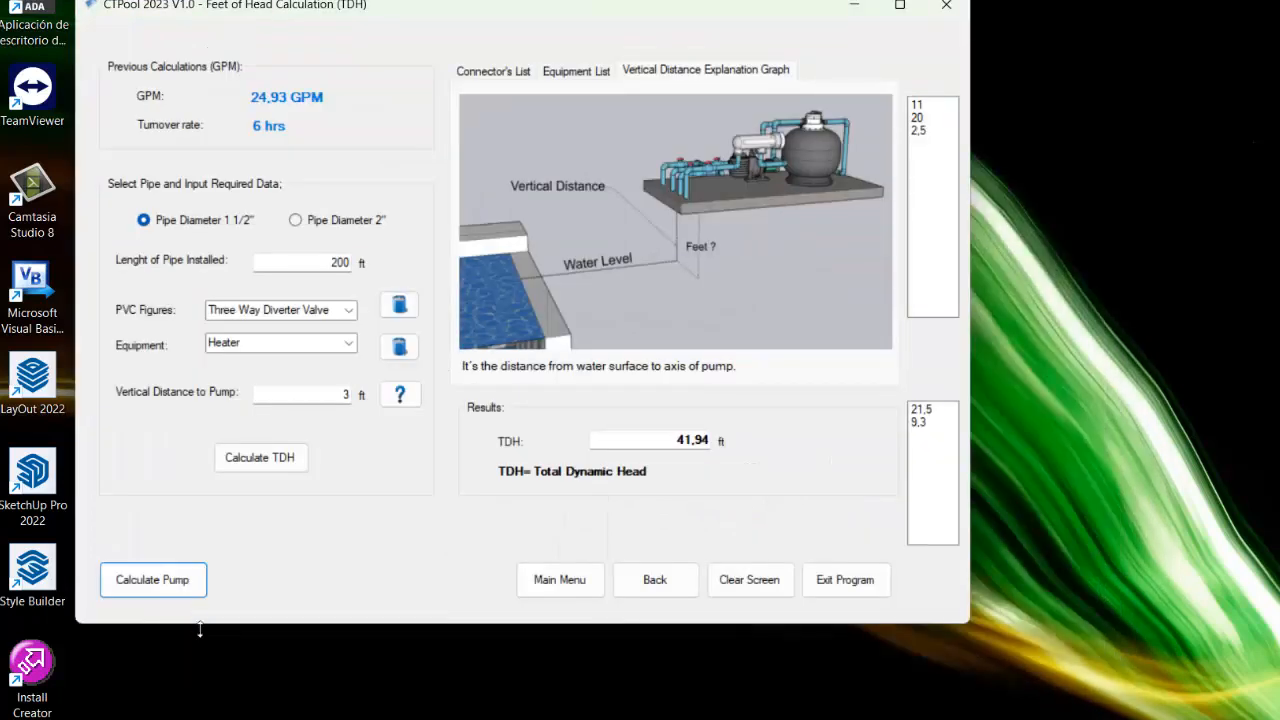
{"action": "left_click", "coordinate": [742, 582]}
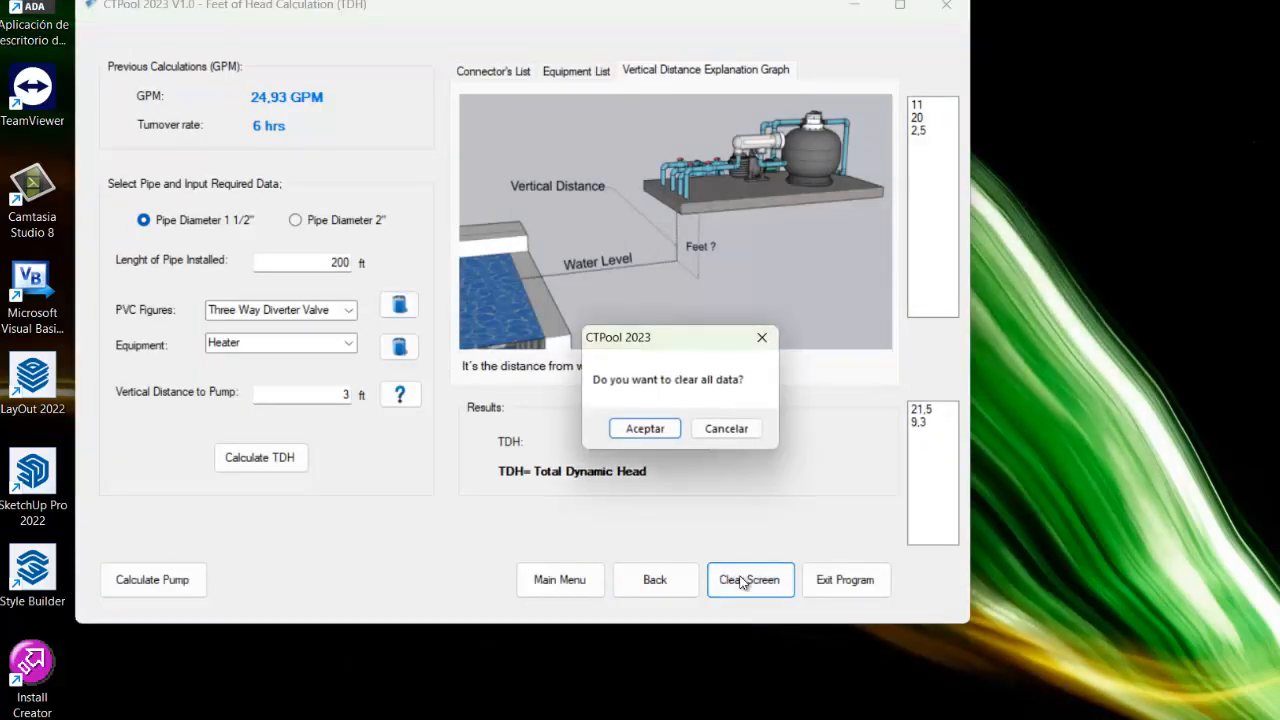
{"action": "left_click", "coordinate": [645, 429]}
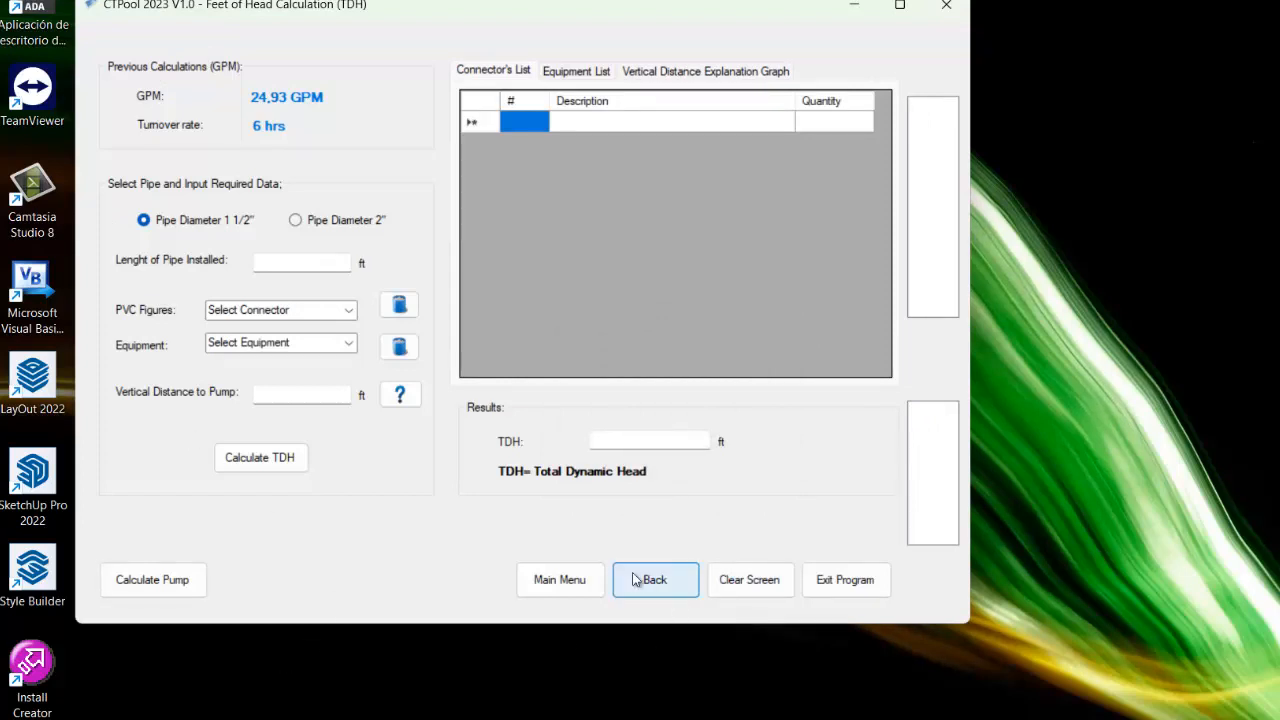
{"action": "left_click", "coordinate": [586, 583]}
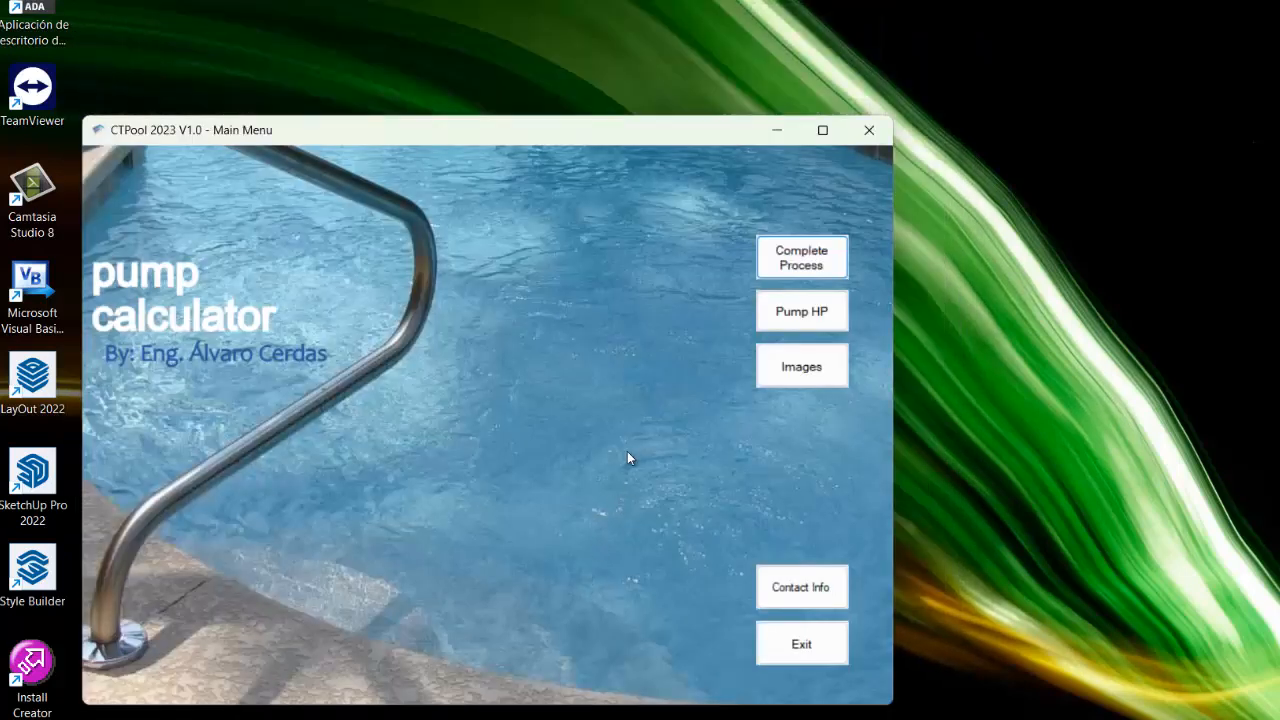
Calculate the pump horsepower directly for a volume of 42 GPM and a TDH of 50 ft, and round the result.
{"action": "left_click", "coordinate": [800, 320]}
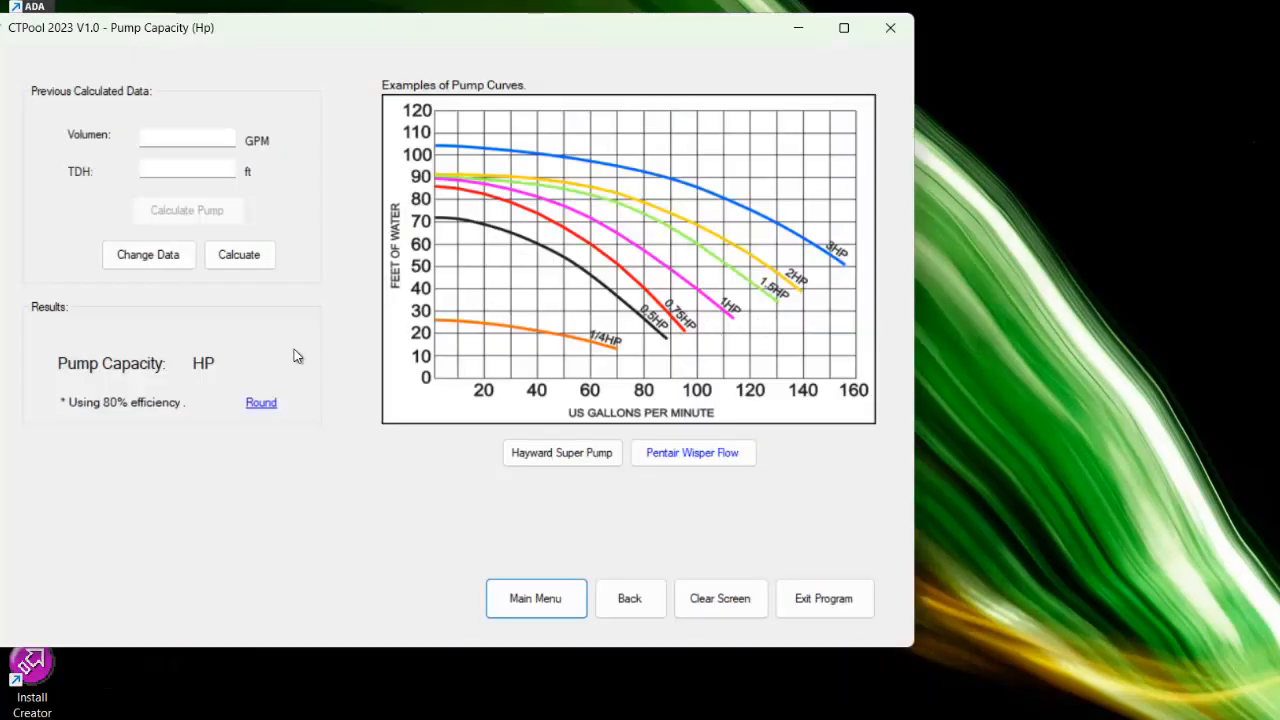
{"action": "left_click", "coordinate": [189, 137]}
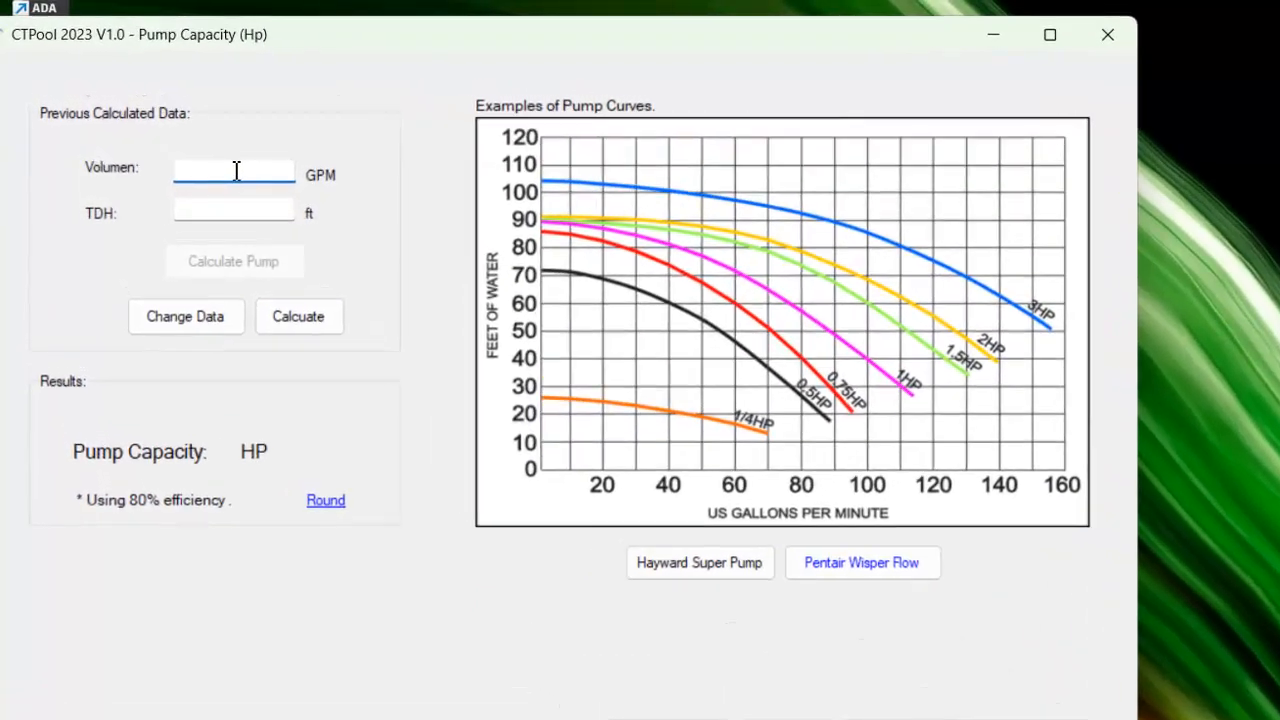
{"action": "type", "text": "42"}
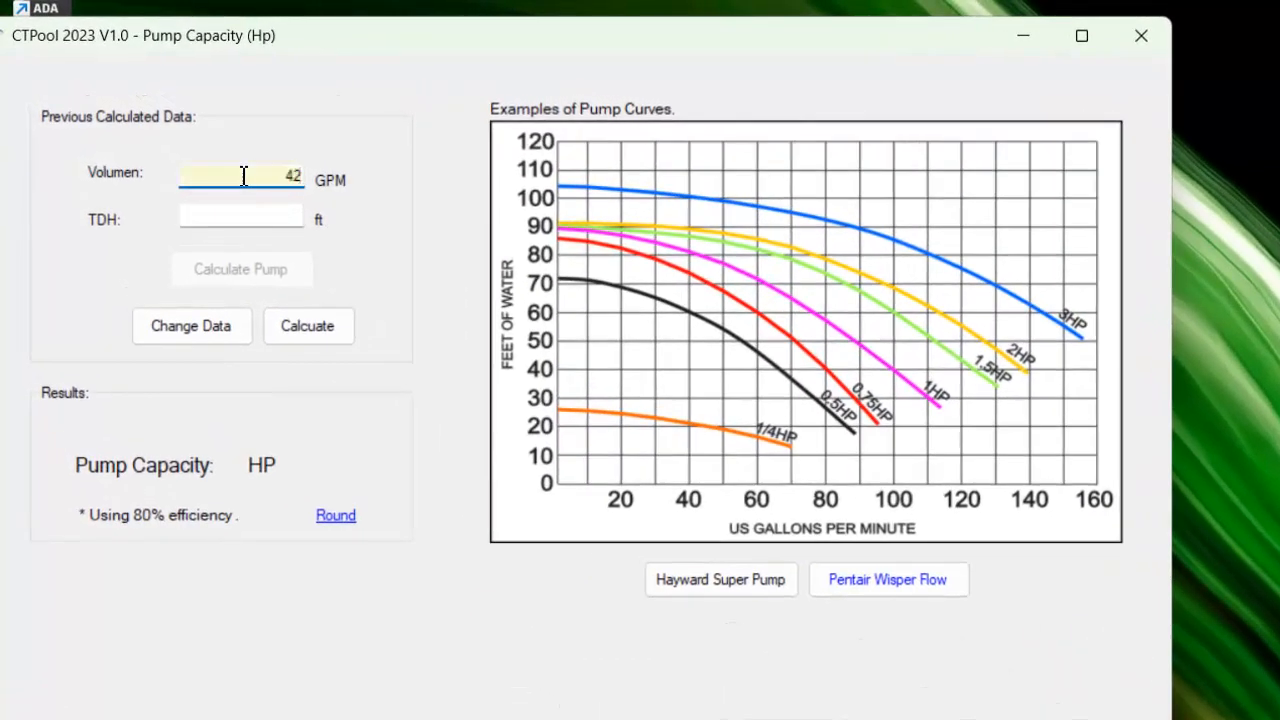
{"action": "left_click", "coordinate": [279, 218]}
{"action": "type", "text": "50"}
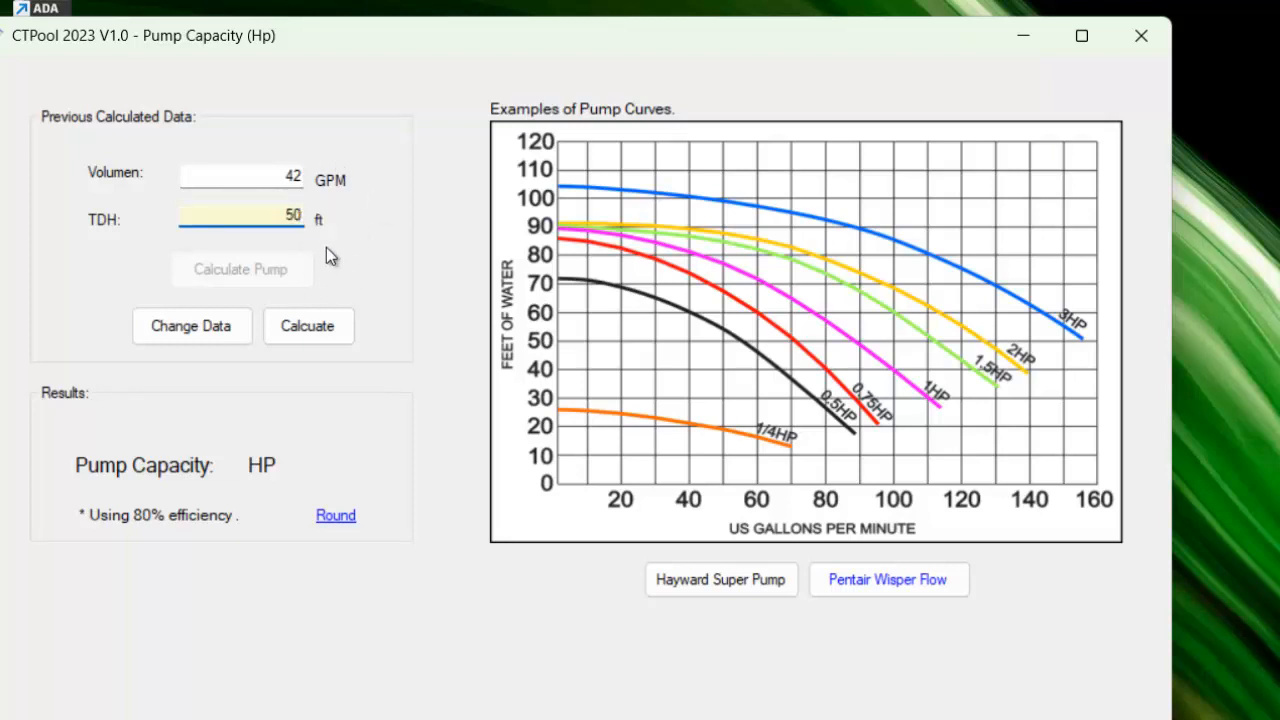
{"action": "left_click", "coordinate": [339, 329]}
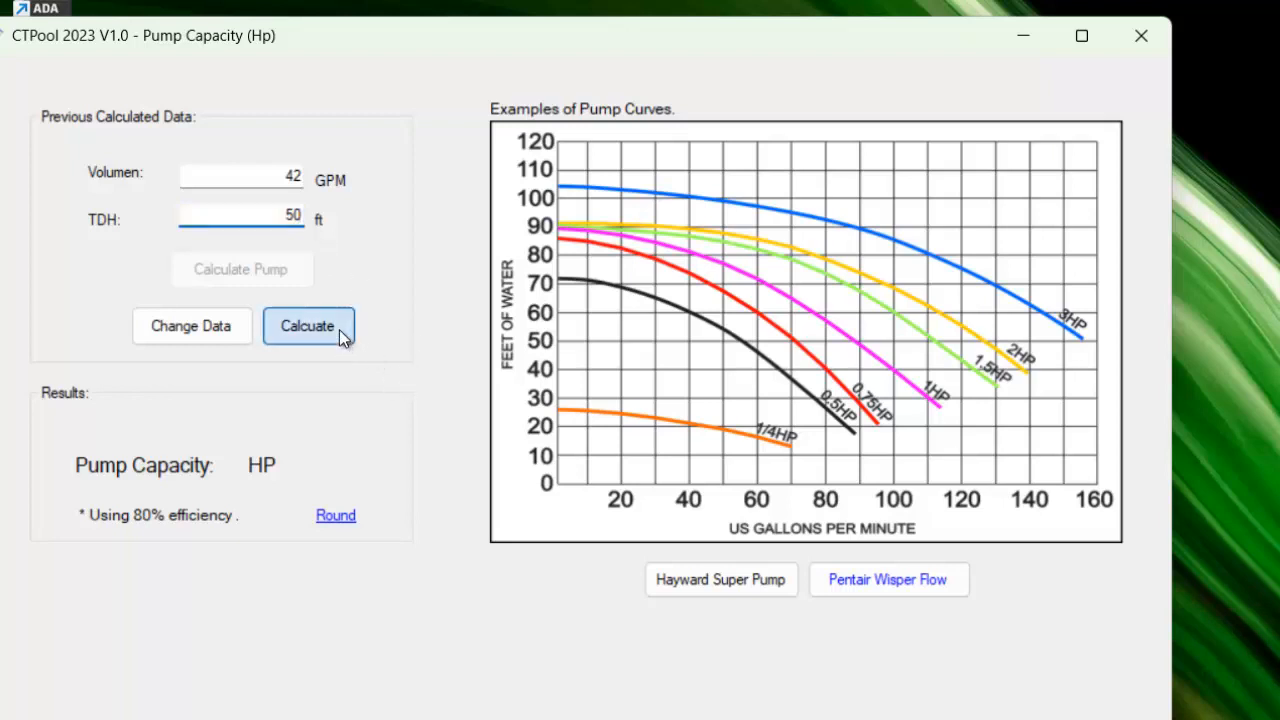
{"action": "left_click", "coordinate": [339, 329]}
{"action": "left_click", "coordinate": [336, 516]}
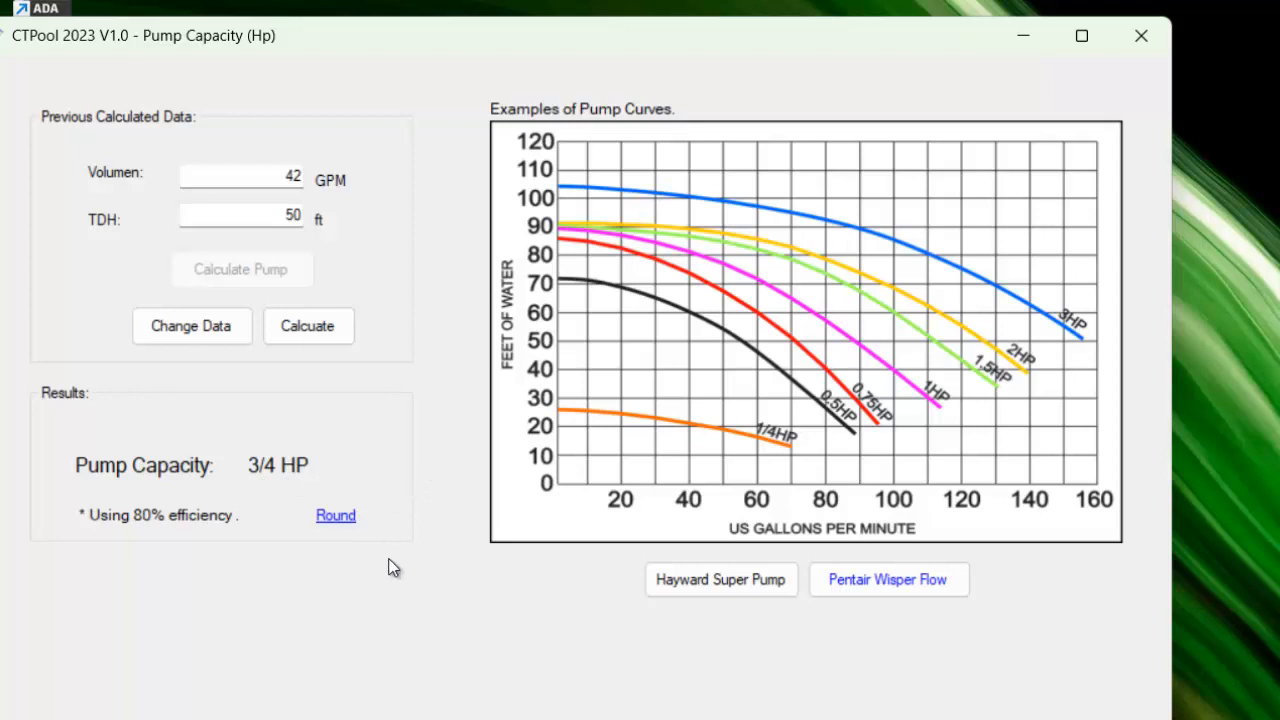
Check the 42 GPM flow and 50 ft head against the Hayward Super Pump curves, and exit the program.
{"action": "left_click", "coordinate": [708, 580]}
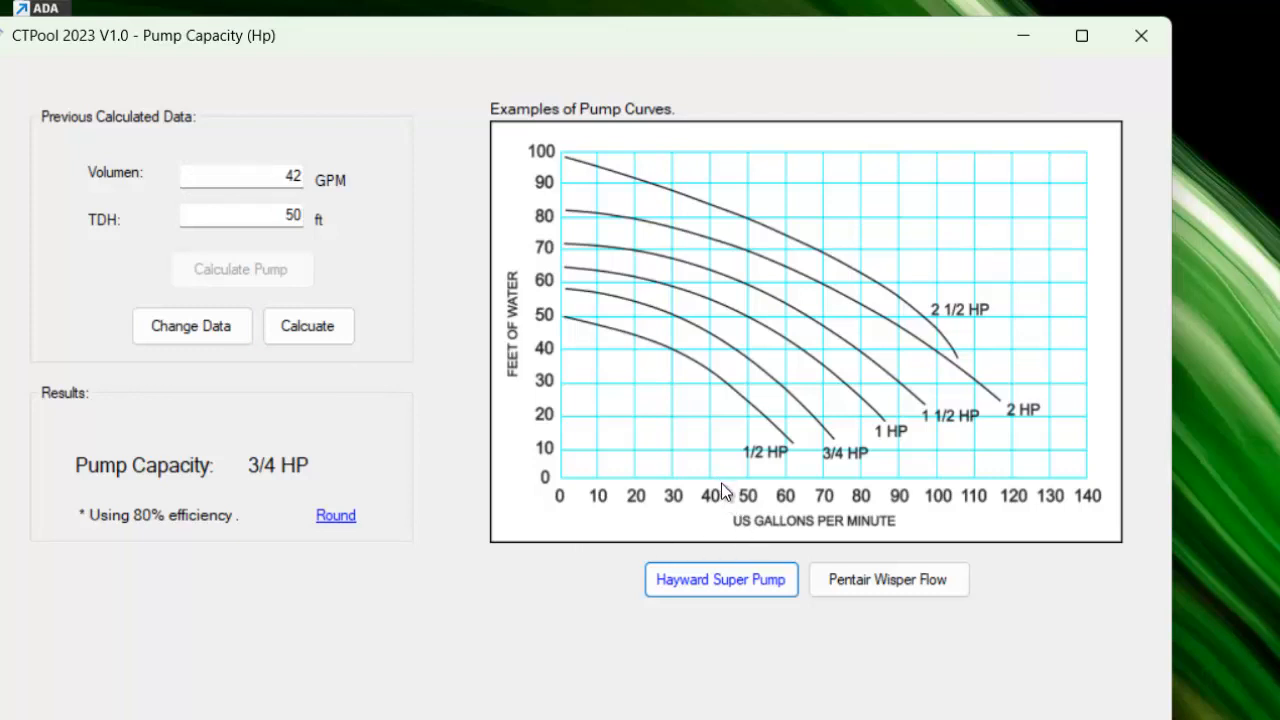
{"action": "left_click_drag", "start_coordinate": [721, 480], "coordinate": [720, 328]}
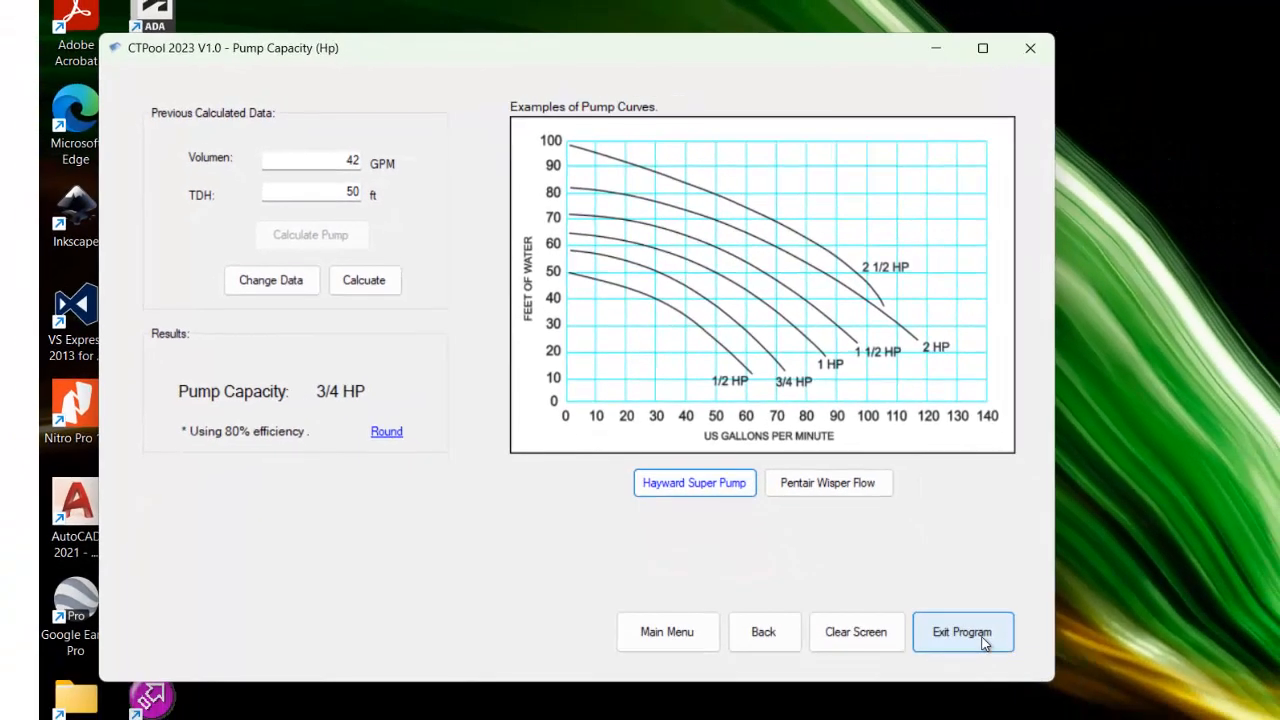
{"action": "left_click", "coordinate": [982, 638]}
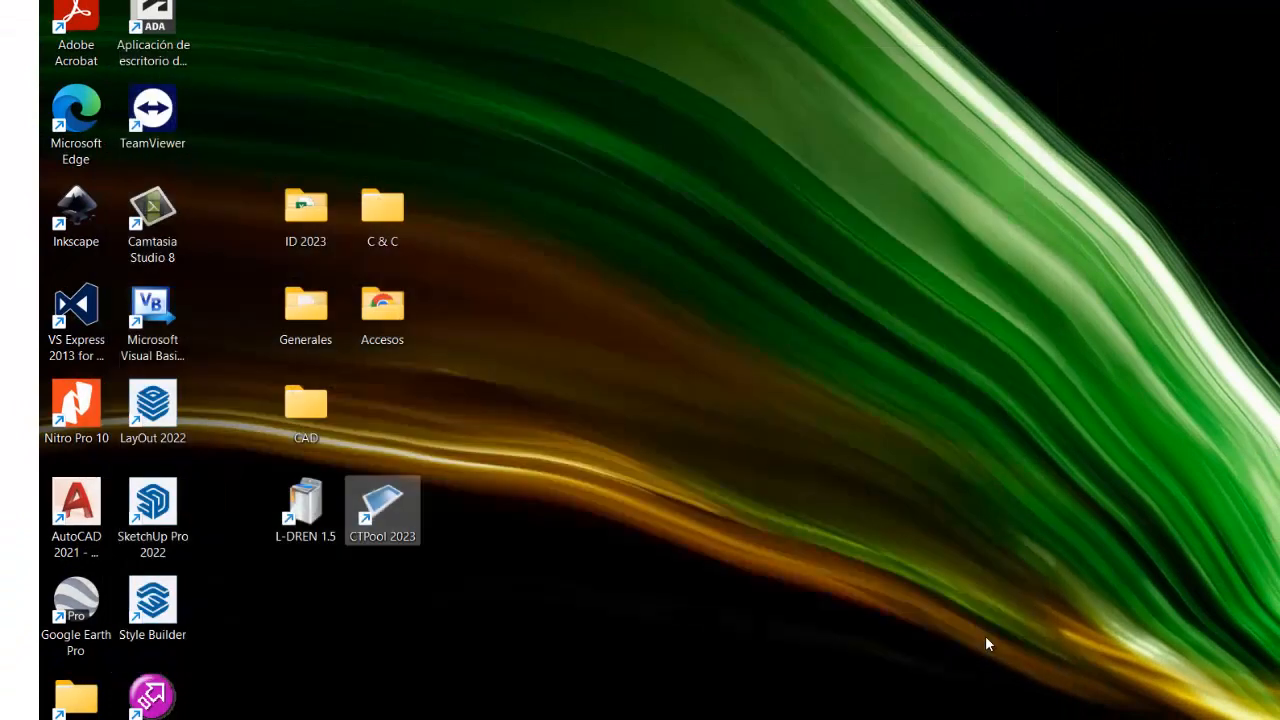
Relaunch CTPool 2023, view reference images 1, 2 and 3, and return to the main menu.
{"action": "double_click", "coordinate": [388, 514]}
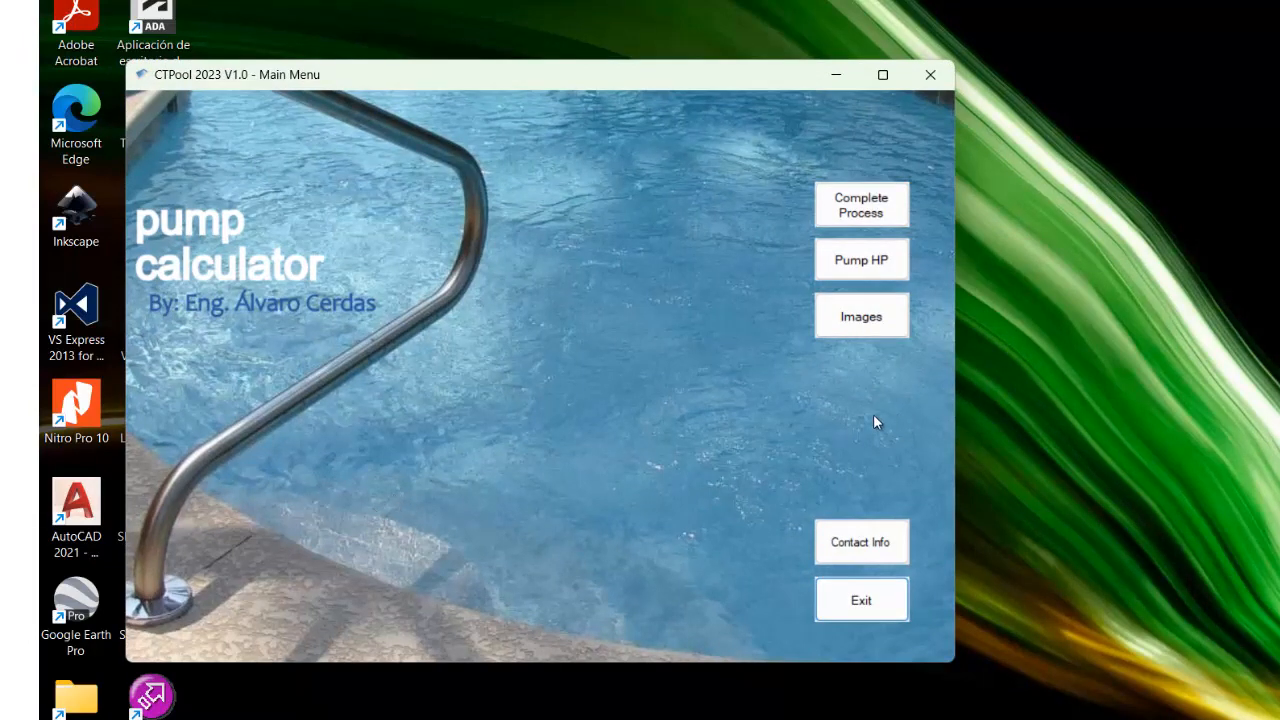
{"action": "left_click", "coordinate": [874, 328]}
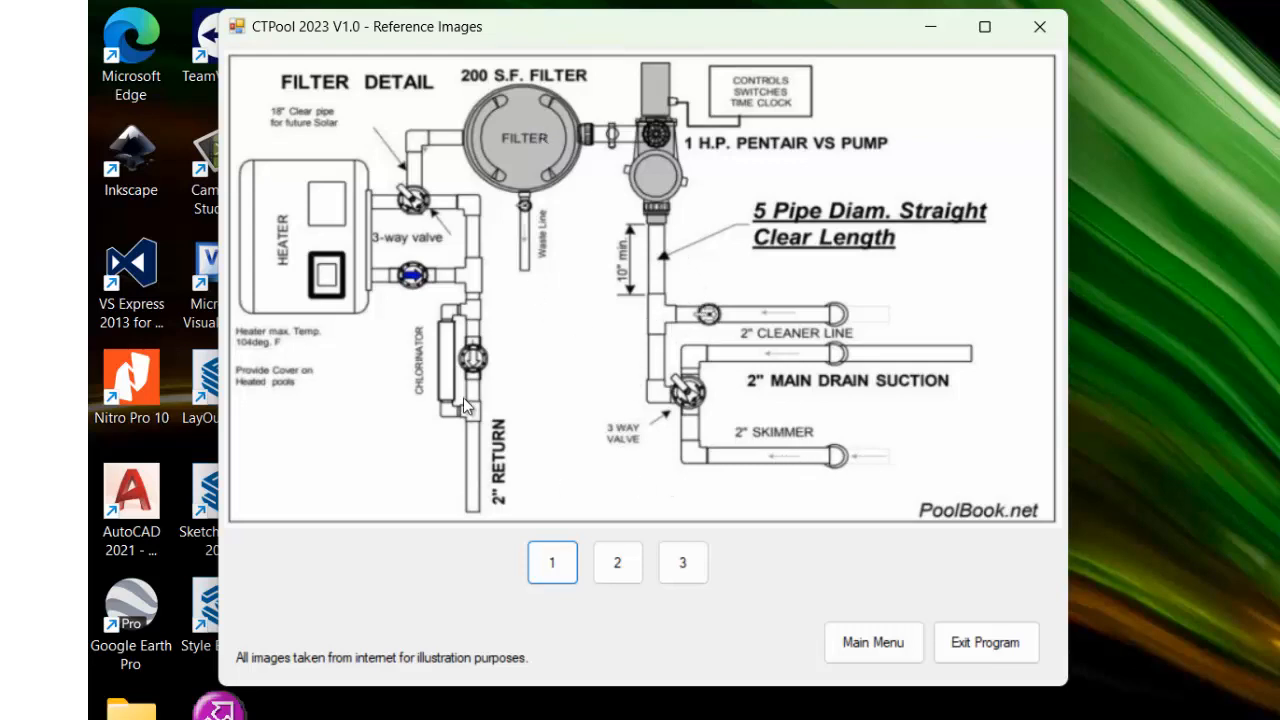
{"action": "left_click", "coordinate": [625, 574]}
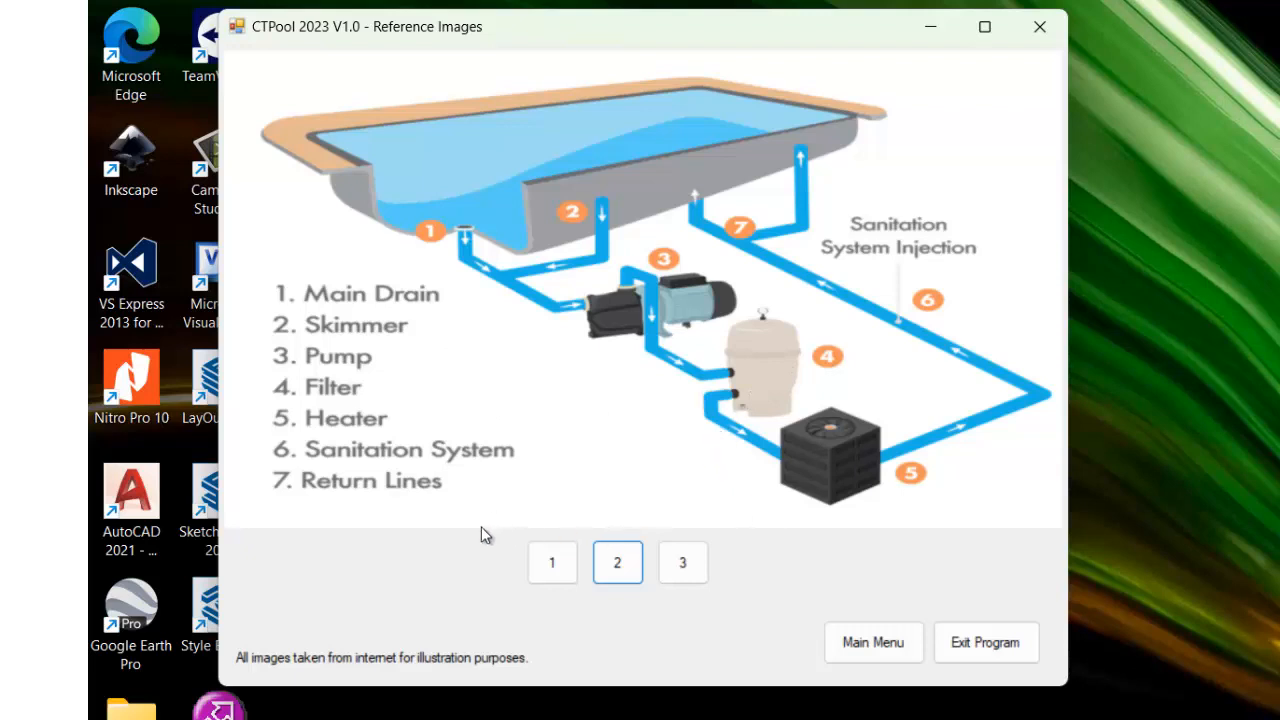
{"action": "left_click", "coordinate": [684, 568]}
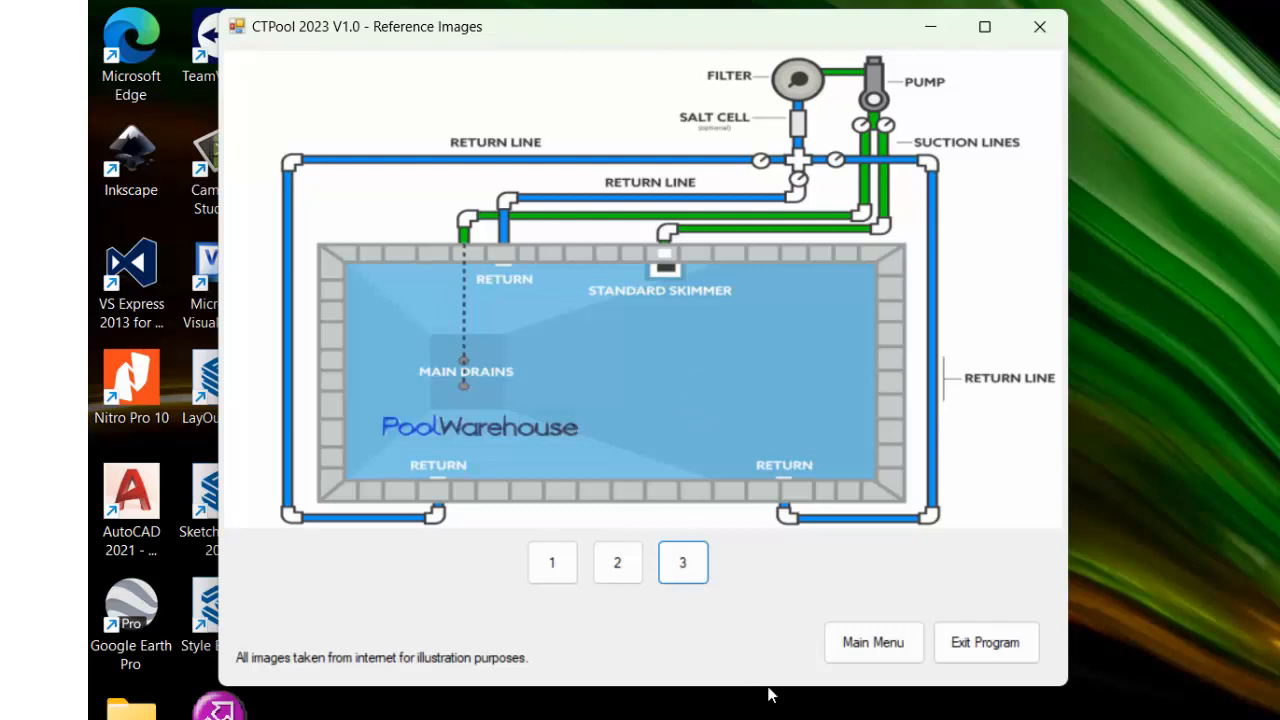
{"action": "left_click", "coordinate": [877, 647]}
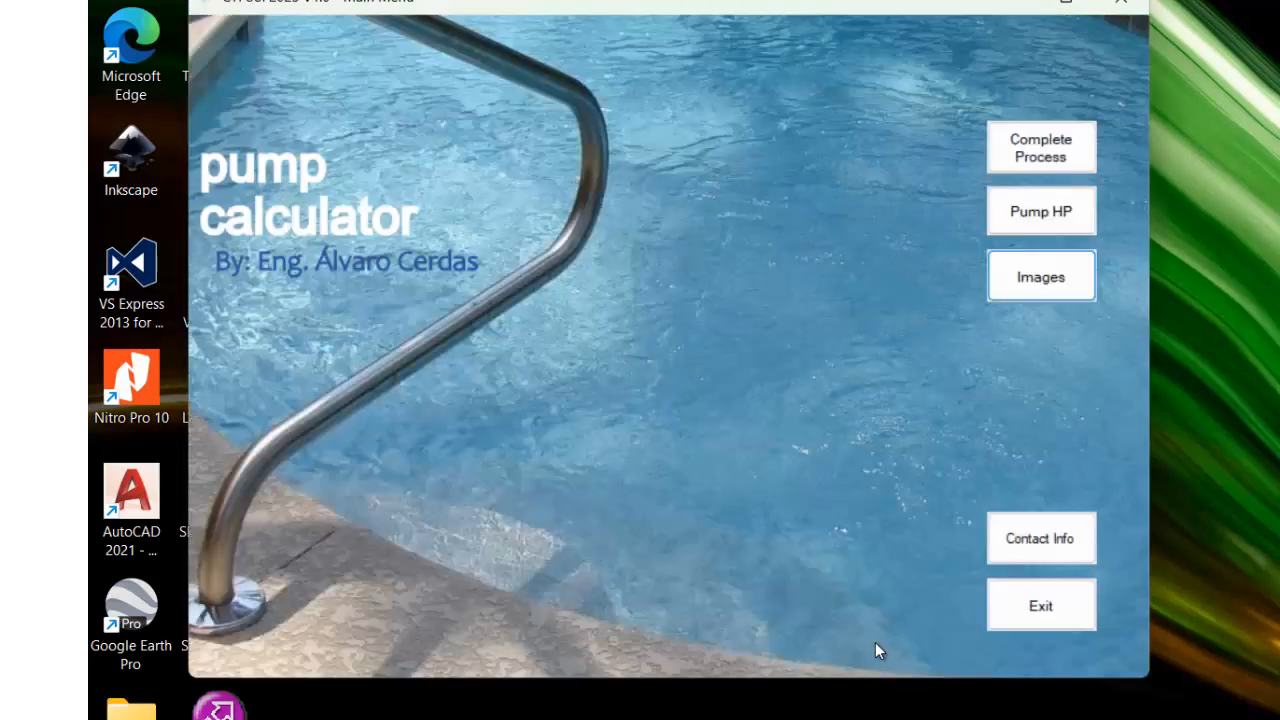